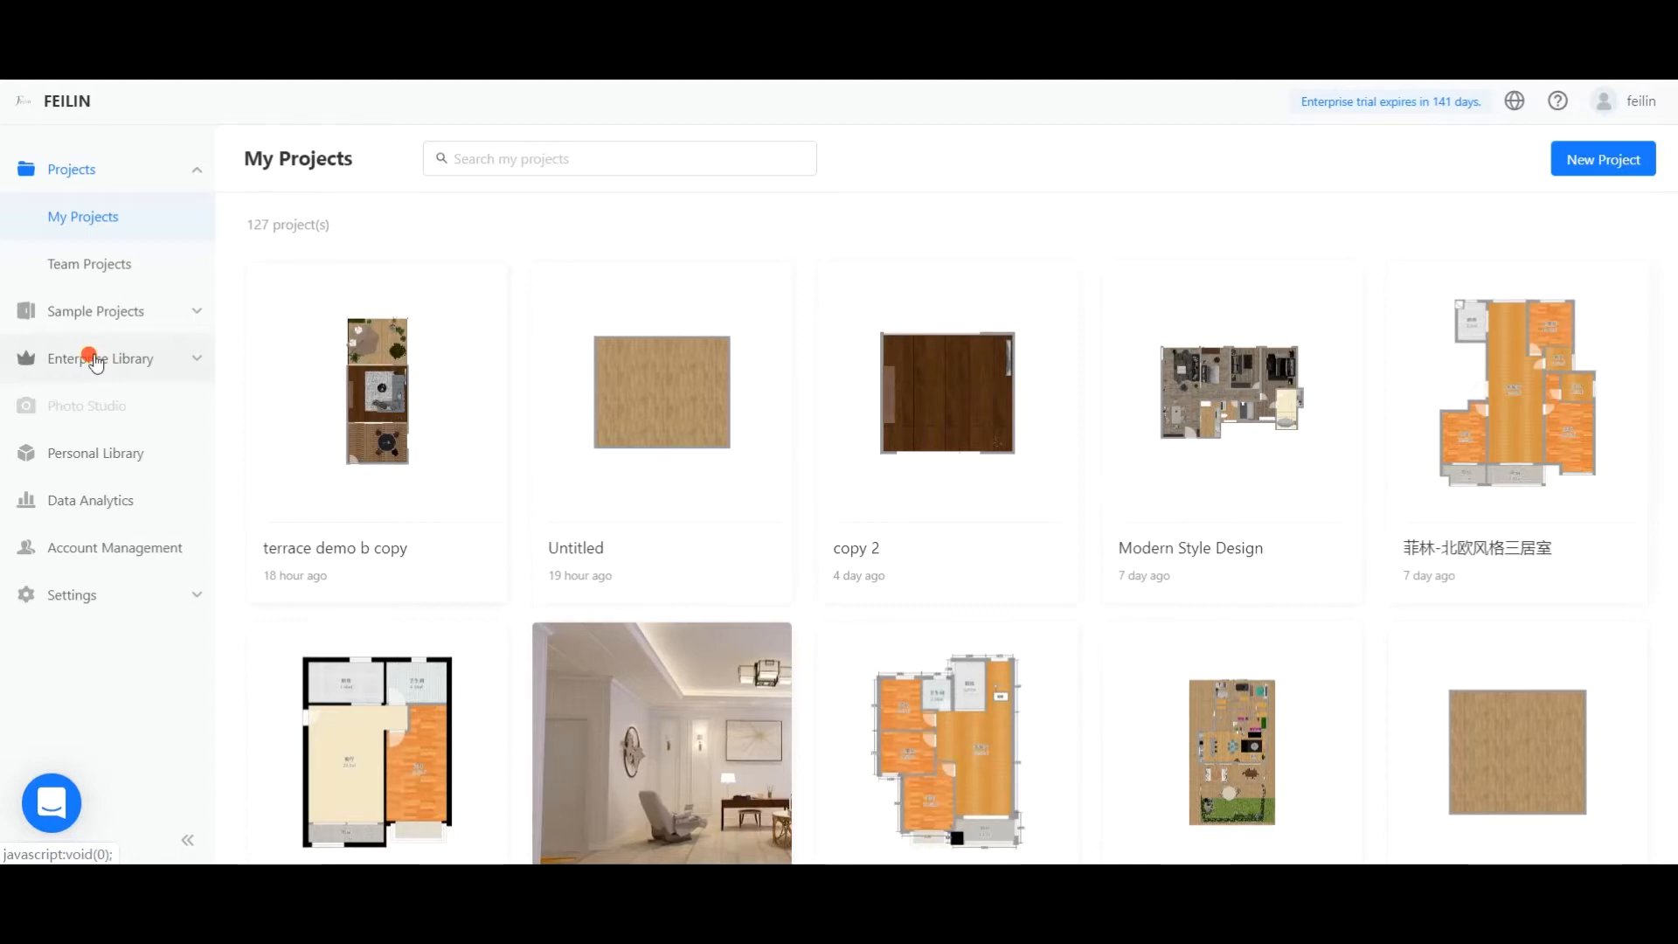
Open the sofa1 model from the enterprise furniture library and bring up its component texture editor.
{"action": "left_click", "coordinate": [95, 360]}
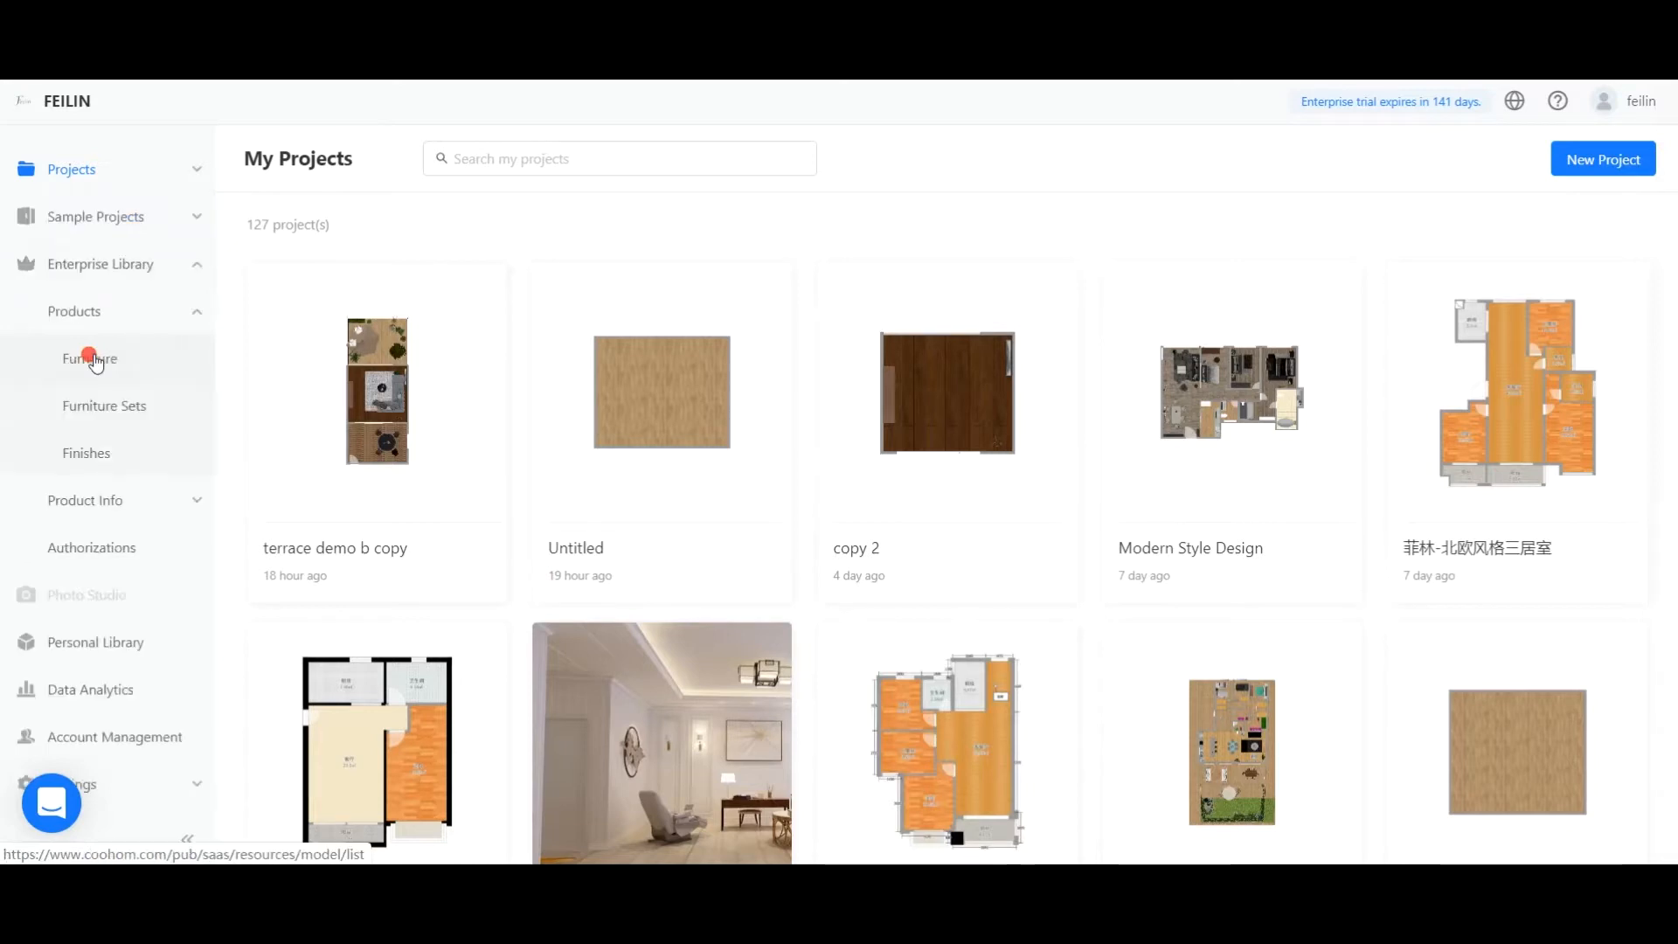
{"action": "left_click", "coordinate": [96, 360]}
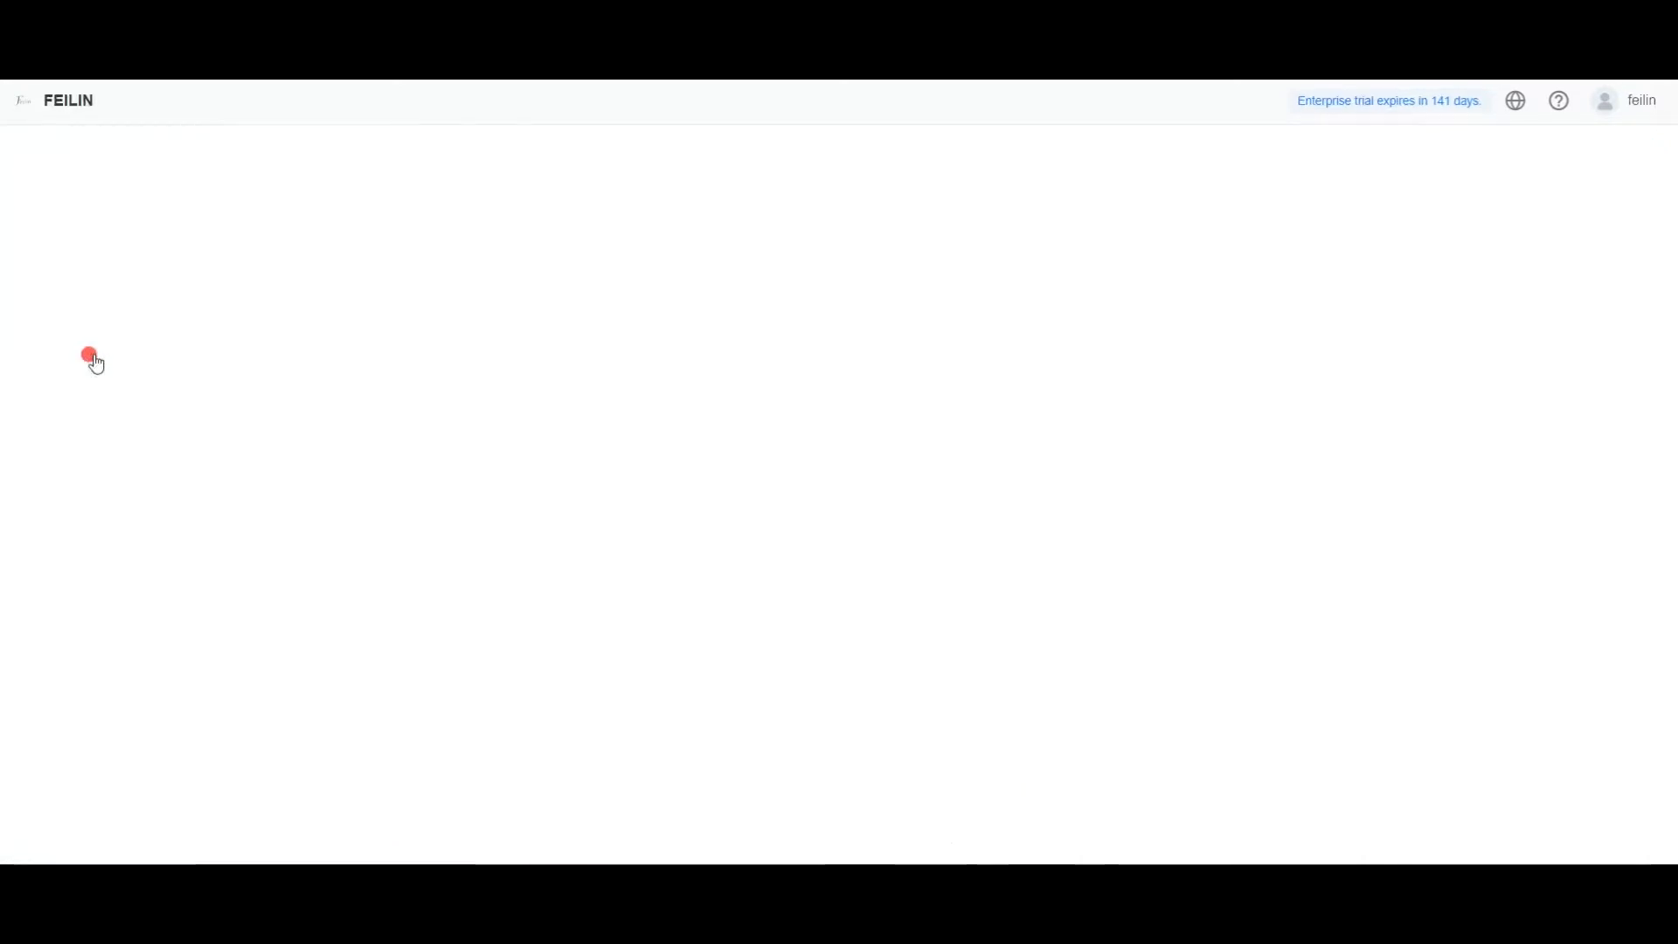
{"action": "left_click", "coordinate": [1267, 416]}
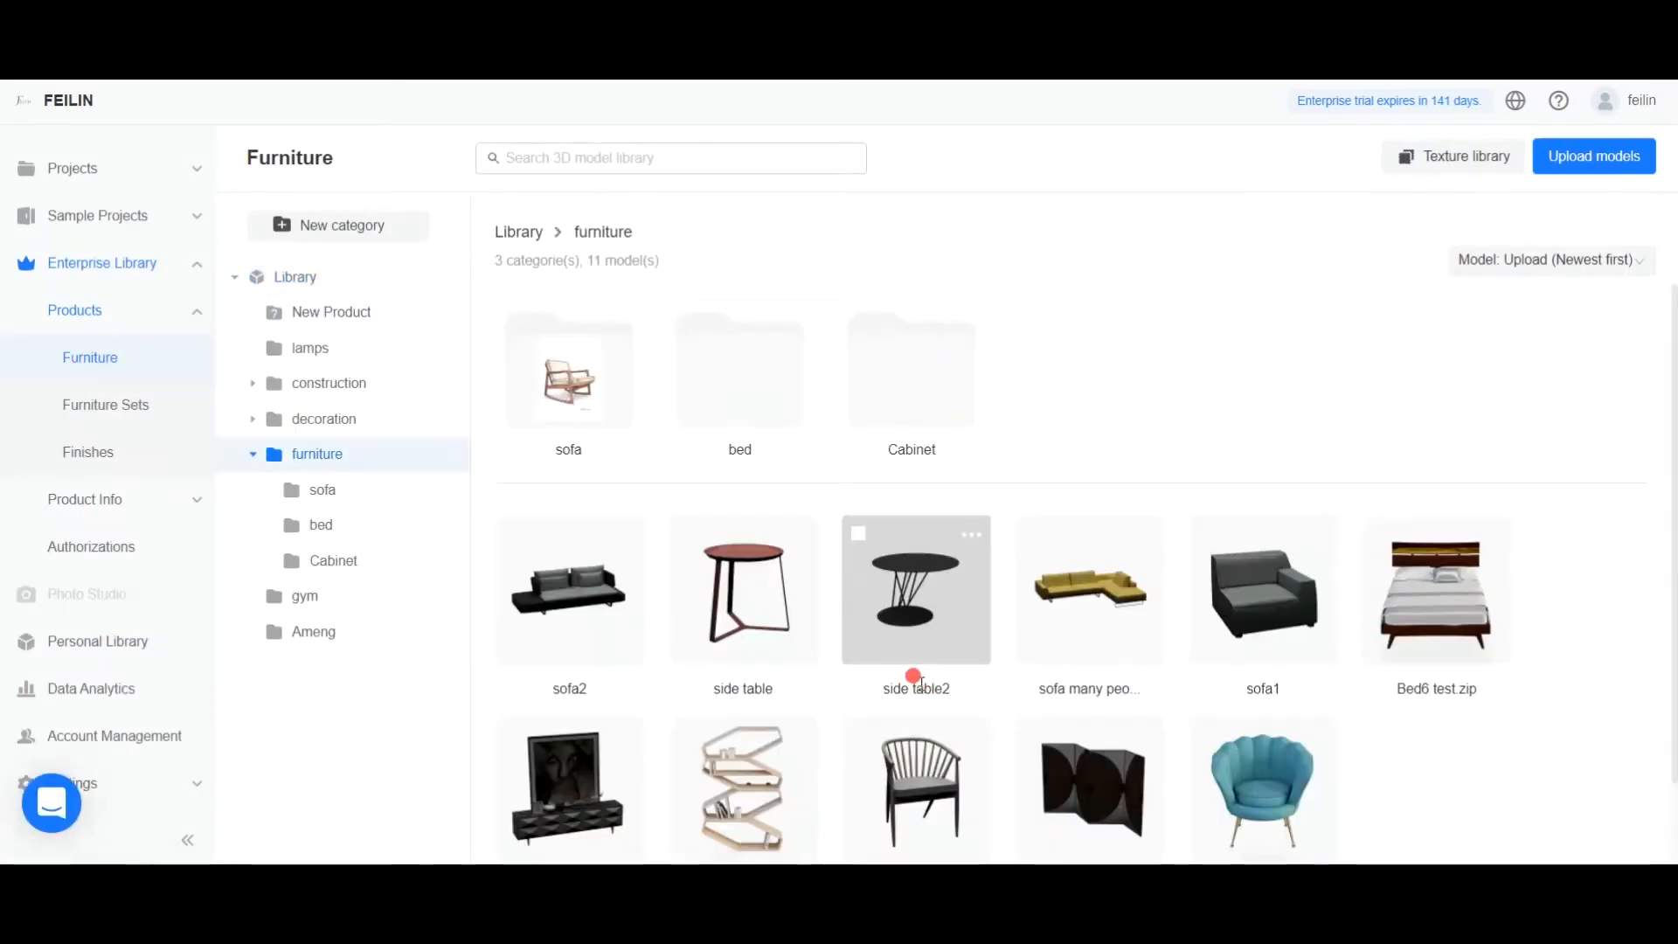
{"action": "left_click", "coordinate": [1269, 603]}
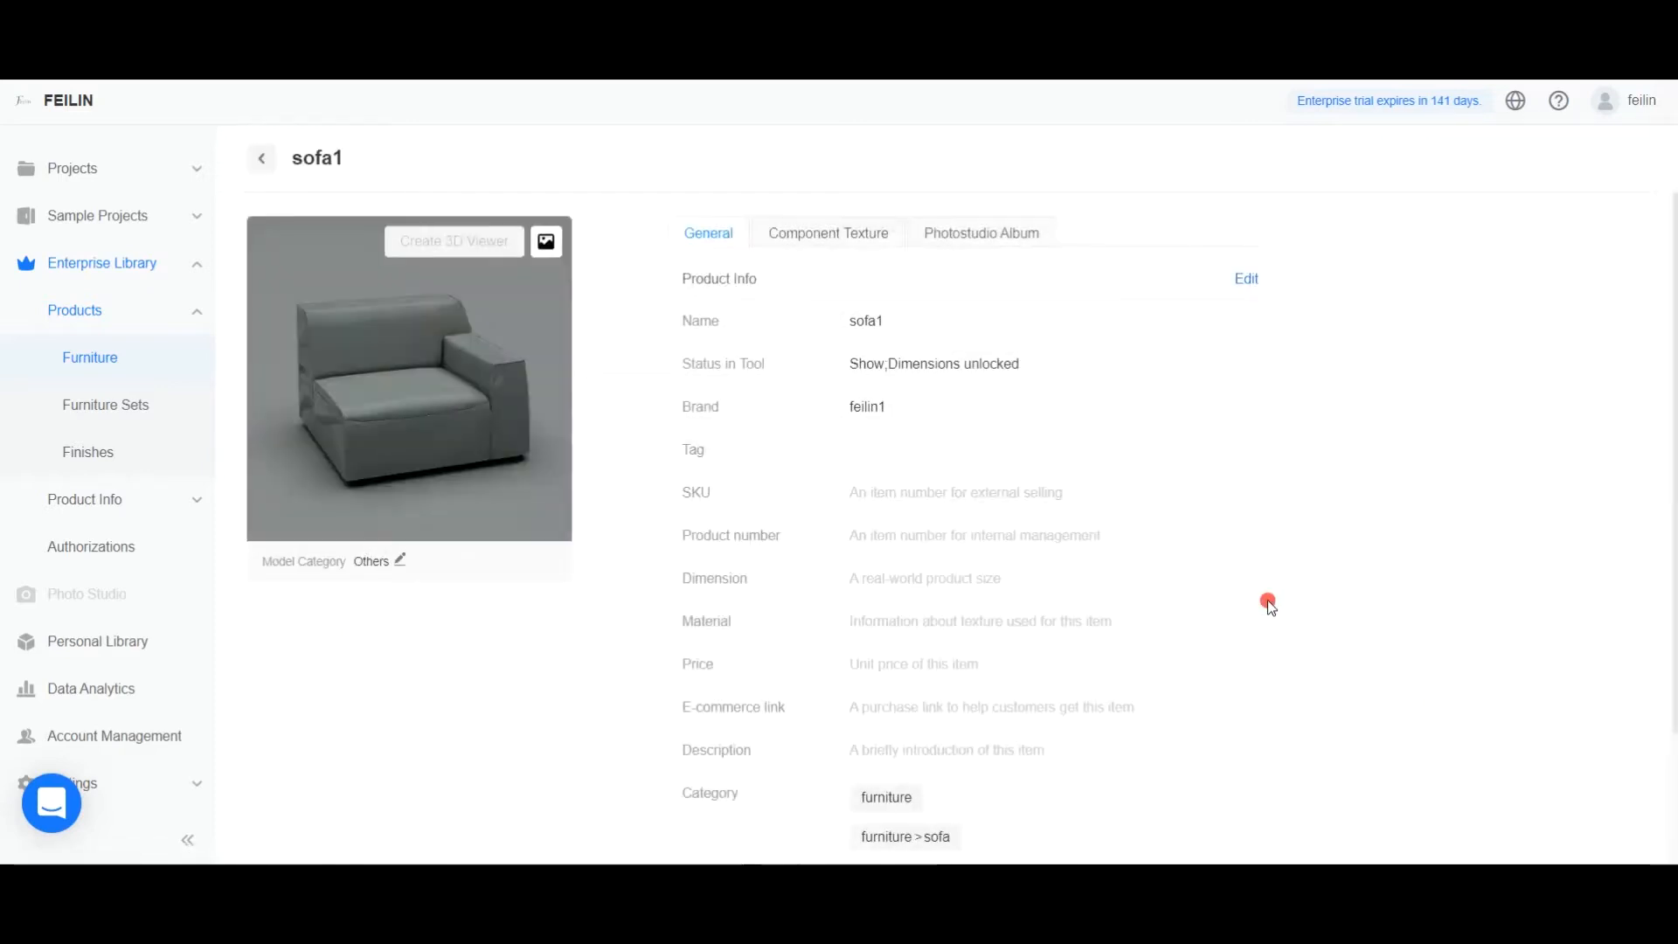
{"action": "left_click", "coordinate": [848, 234]}
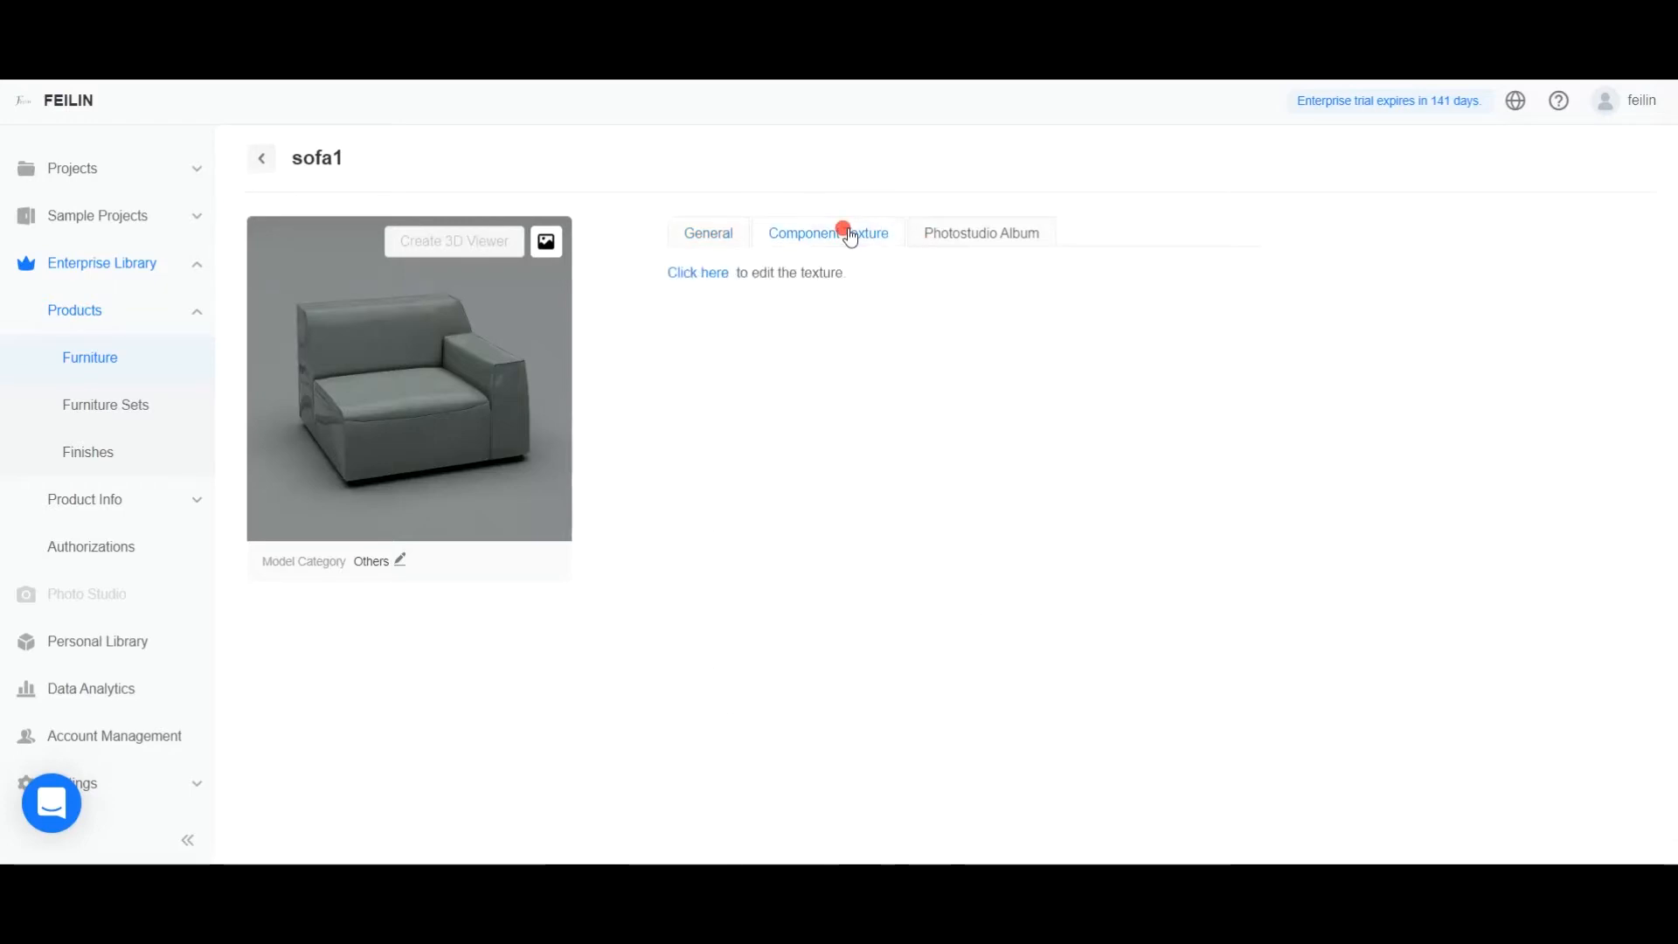
{"action": "left_click", "coordinate": [698, 274]}
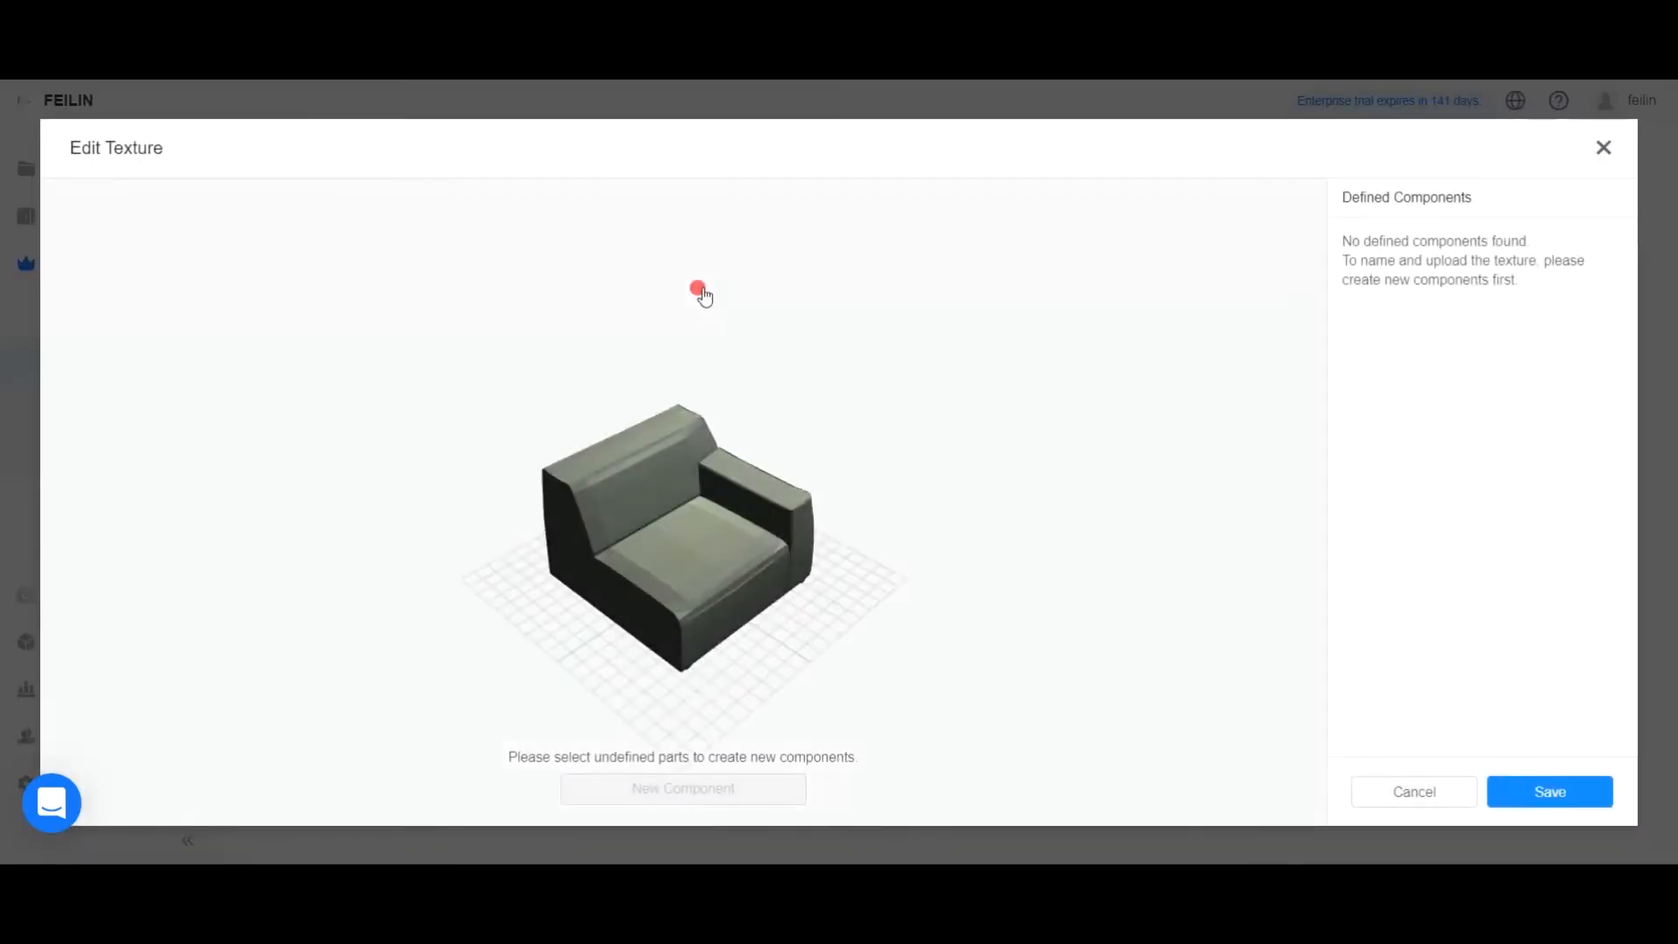
Create a new component from the main upholstered body of the sofa and name it sofa.
{"action": "left_click", "coordinate": [700, 547]}
{"action": "mouse_move", "coordinate": [967, 649]}
{"action": "left_mouse_down"}
{"action": "mouse_move", "coordinate": [682, 592]}
{"action": "mouse_move", "coordinate": [600, 618]}
{"action": "mouse_move", "coordinate": [723, 569]}
{"action": "mouse_move", "coordinate": [737, 497]}
{"action": "mouse_move", "coordinate": [815, 577]}
{"action": "mouse_move", "coordinate": [687, 641]}
{"action": "mouse_move", "coordinate": [739, 597]}
{"action": "mouse_move", "coordinate": [705, 592]}
{"action": "mouse_move", "coordinate": [704, 612]}
{"action": "left_mouse_up"}
{"action": "left_click", "coordinate": [700, 791]}
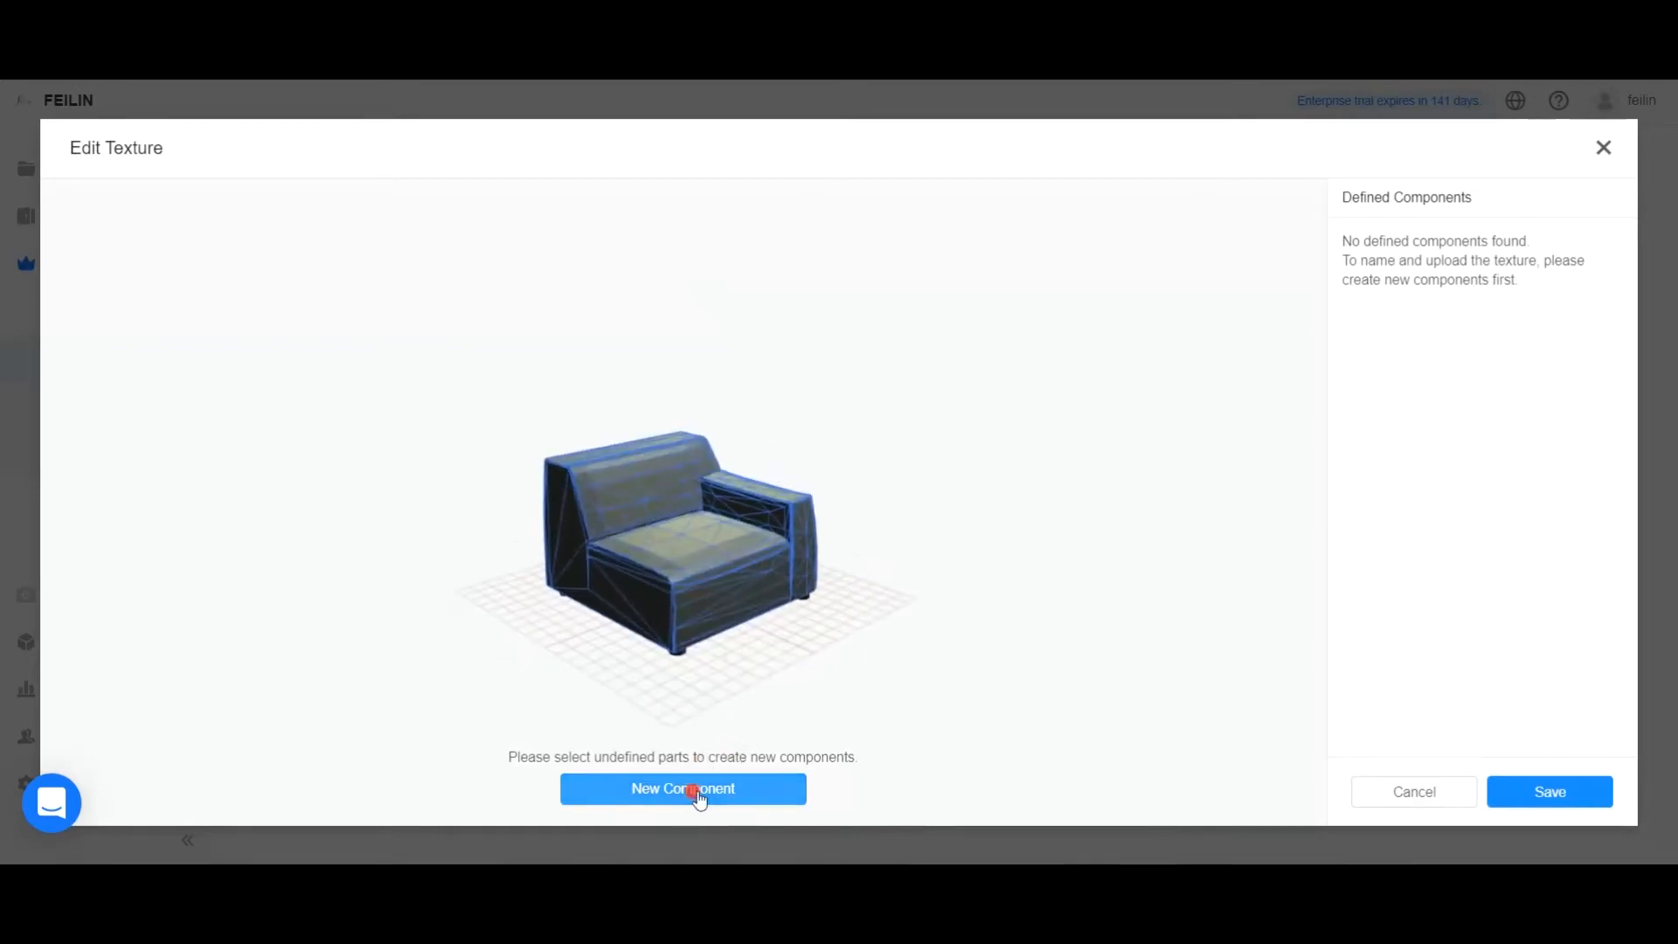
{"action": "left_click", "coordinate": [1517, 242]}
{"action": "left_click_drag", "start_coordinate": [1519, 243], "coordinate": [1551, 243]}
{"action": "key", "text": "BackSpace"}
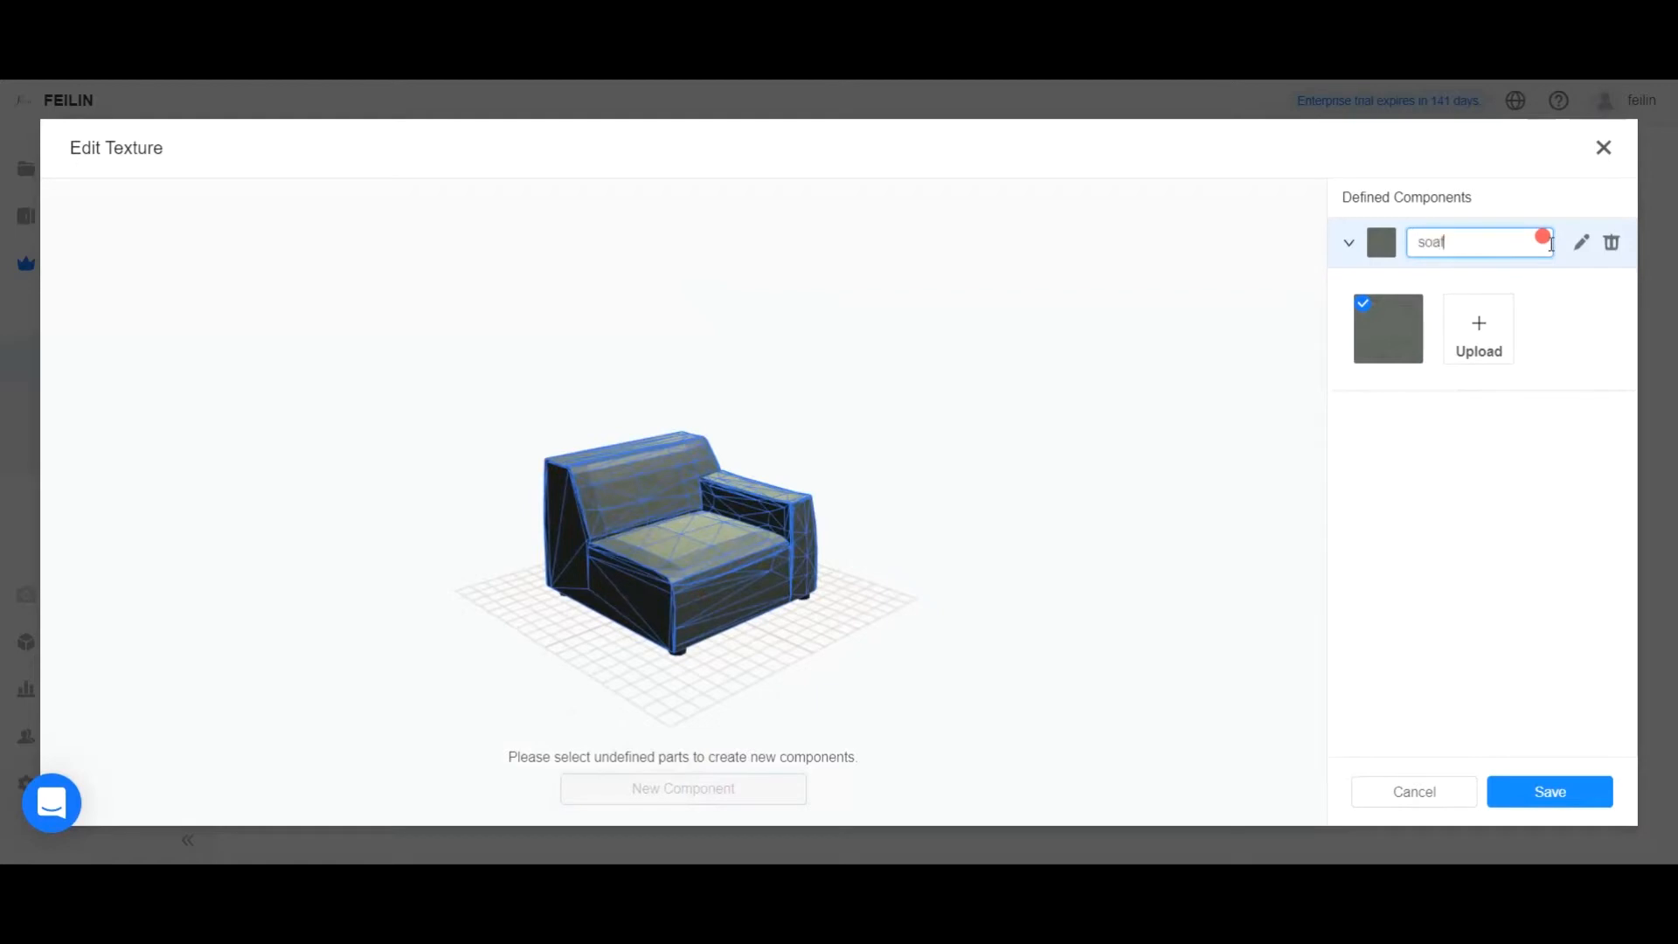
{"action": "key", "text": "BackSpace"}
{"action": "key", "text": "BackSpace"}
{"action": "type", "text": "sofa"}
Upload the local HAVANASPRAY image from the cloth folder as a texture for the sofa component and apply it.
{"action": "left_click", "coordinate": [1474, 328]}
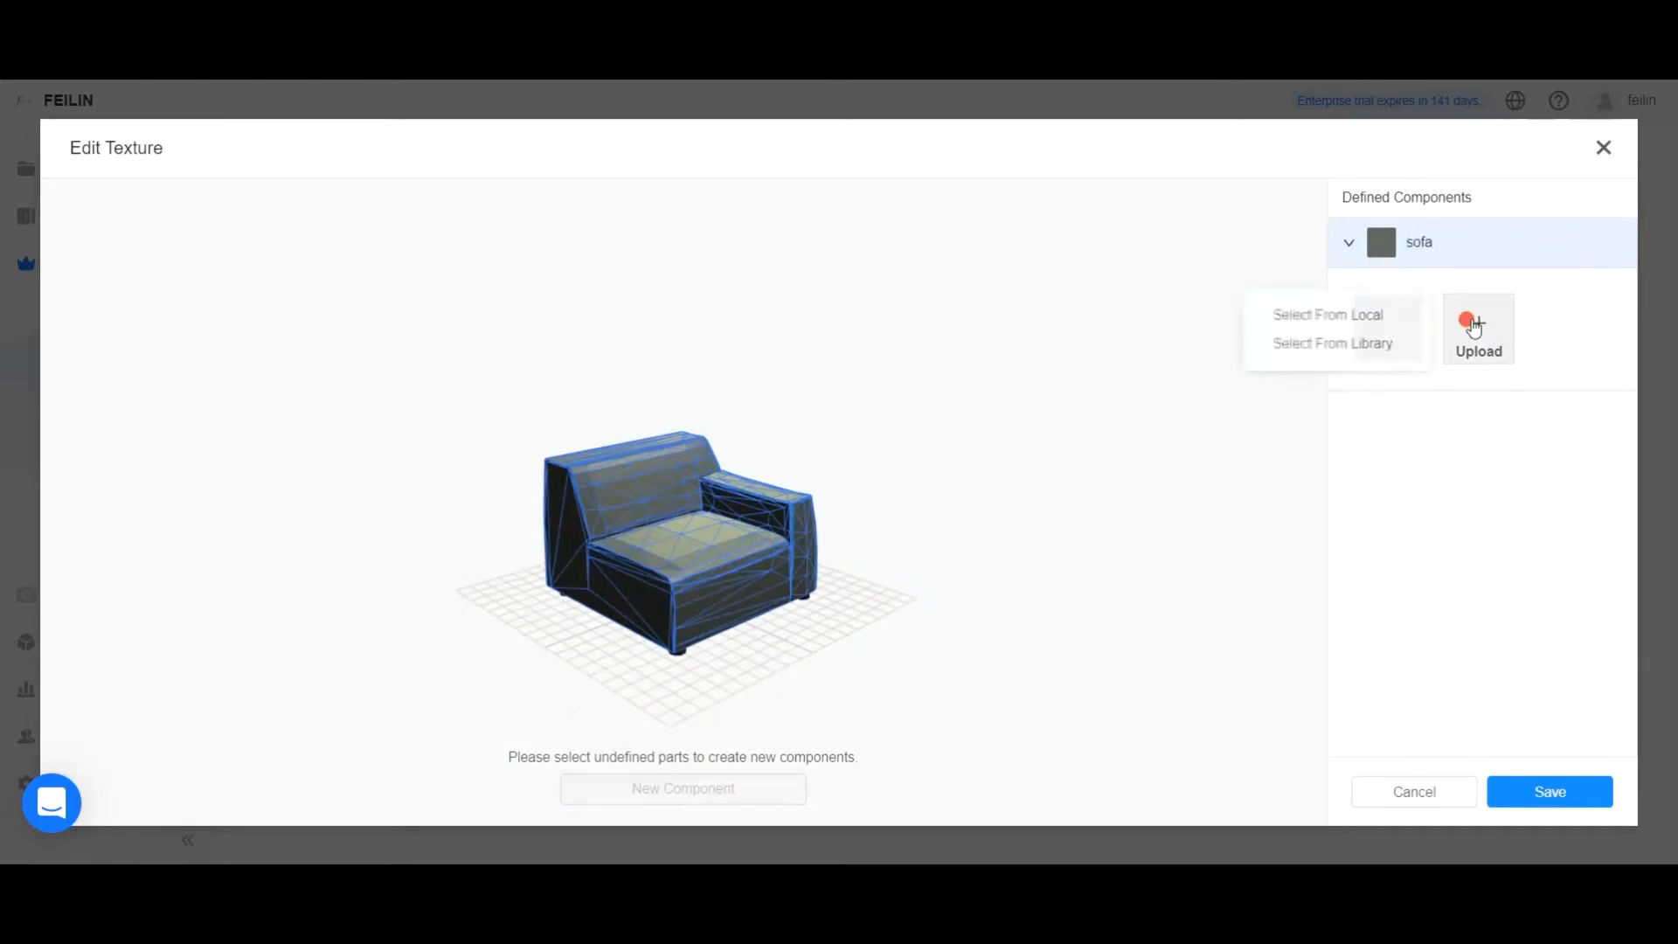
{"action": "left_click", "coordinate": [1356, 322]}
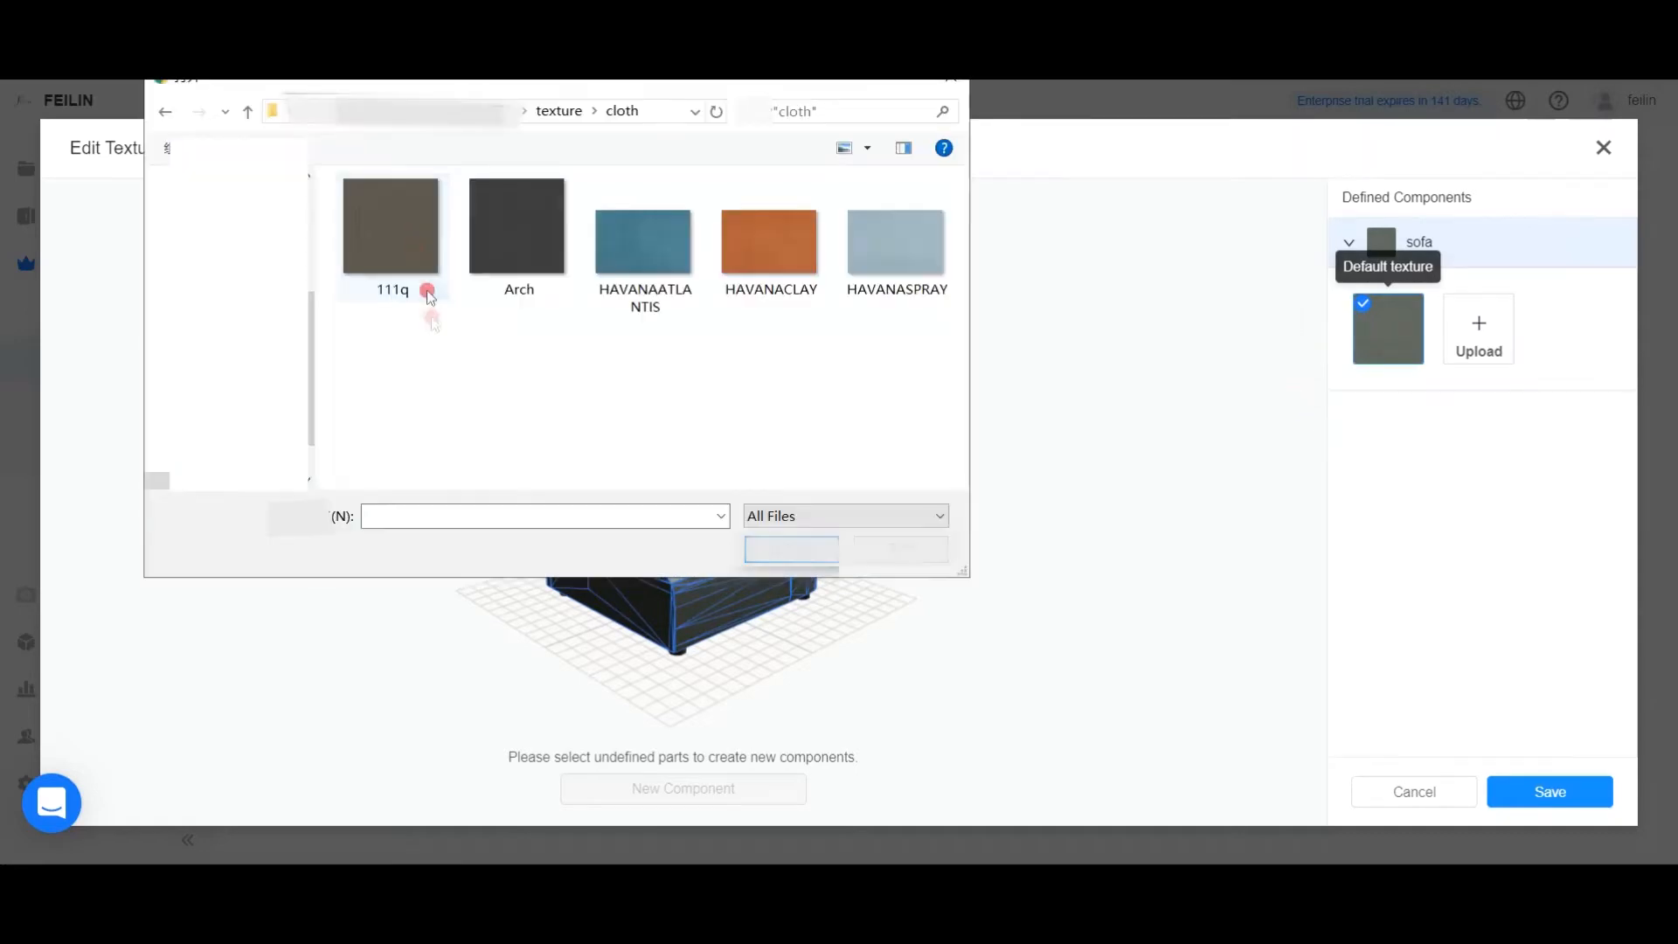
{"action": "left_click", "coordinate": [909, 263]}
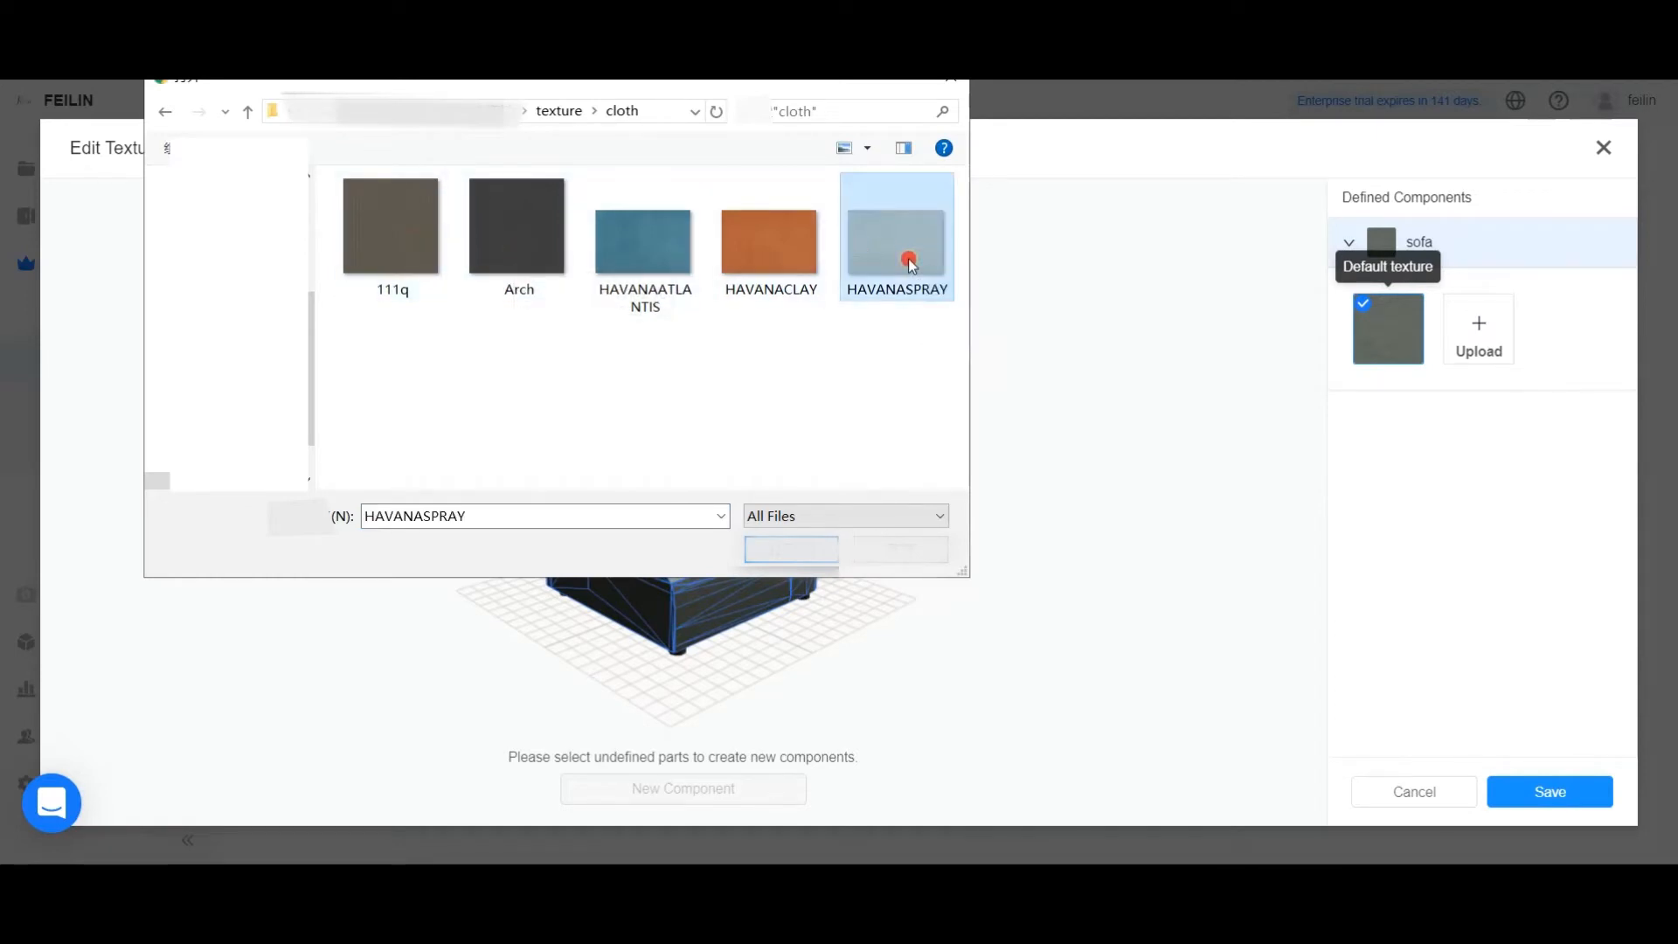
{"action": "left_click", "coordinate": [792, 548]}
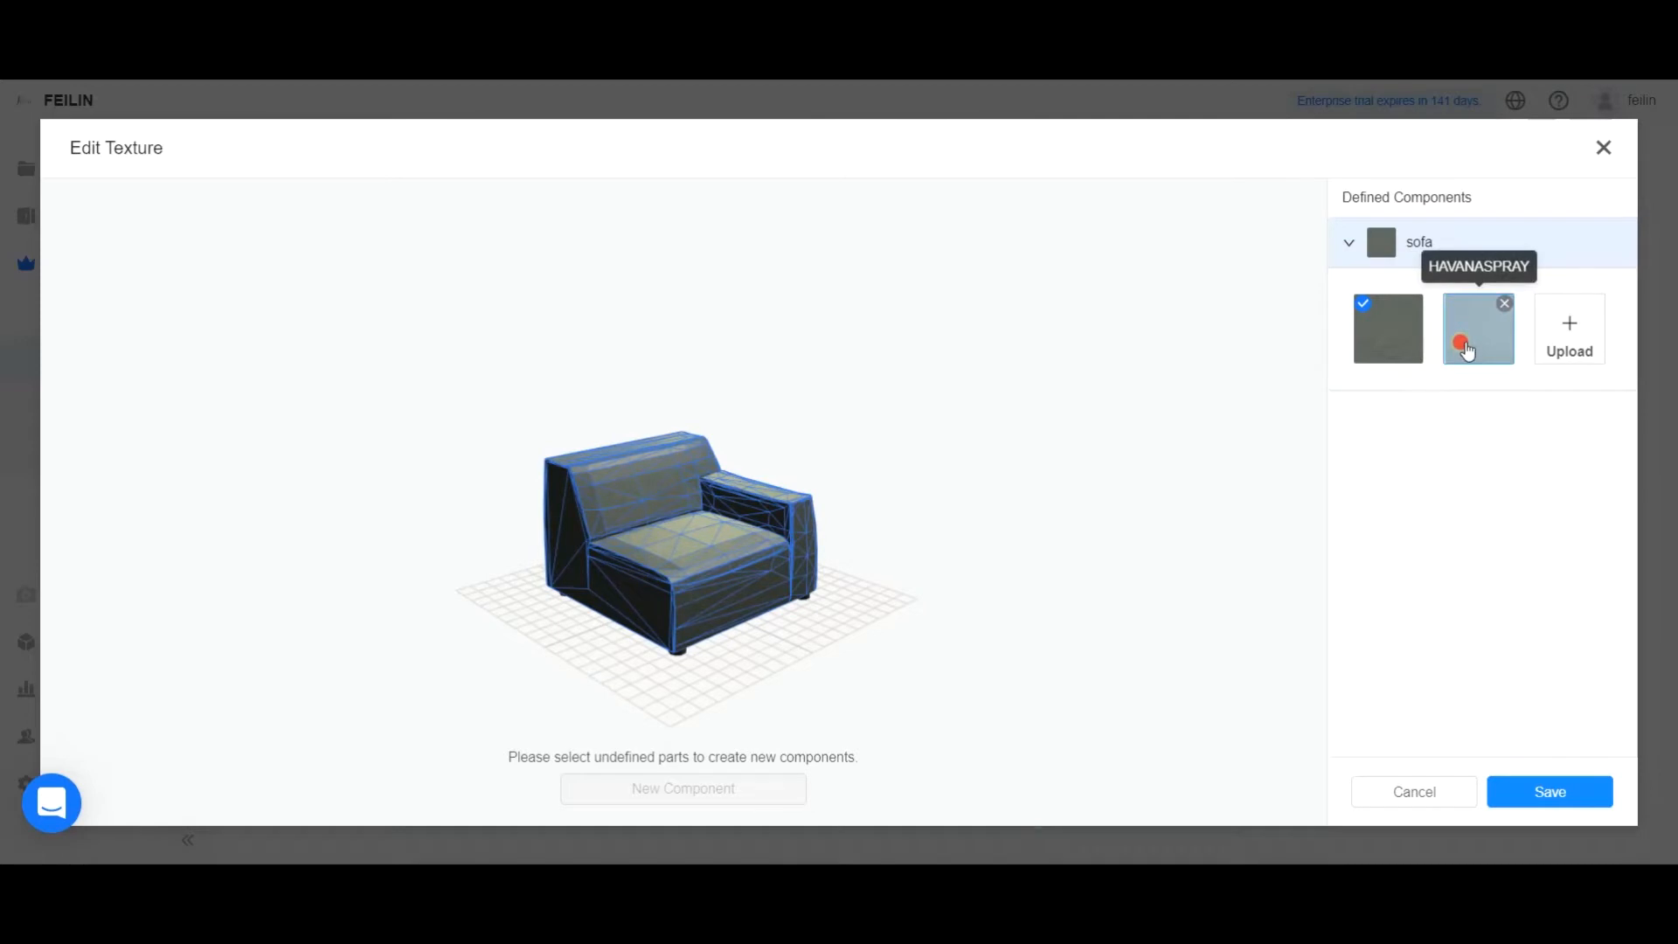
{"action": "left_click", "coordinate": [1466, 350]}
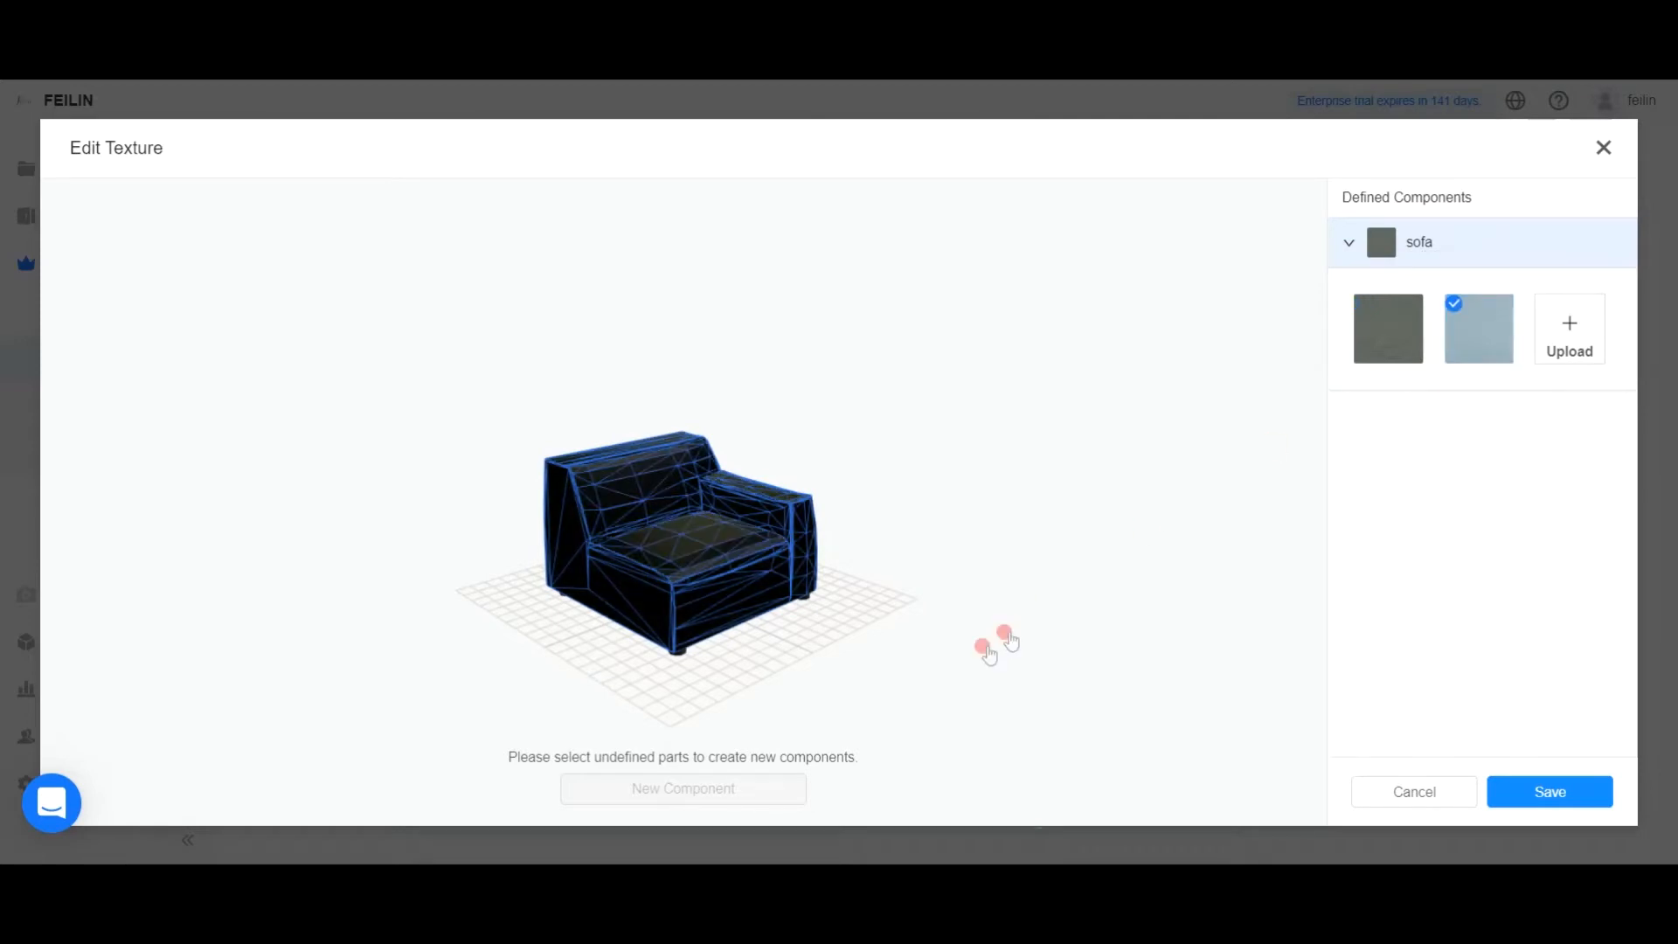
Inspect the retextured sofa from another angle and reopen the texture upload choices for its sofa component.
{"action": "left_click", "coordinate": [1008, 641]}
{"action": "left_click_drag", "start_coordinate": [971, 648], "coordinate": [1023, 647]}
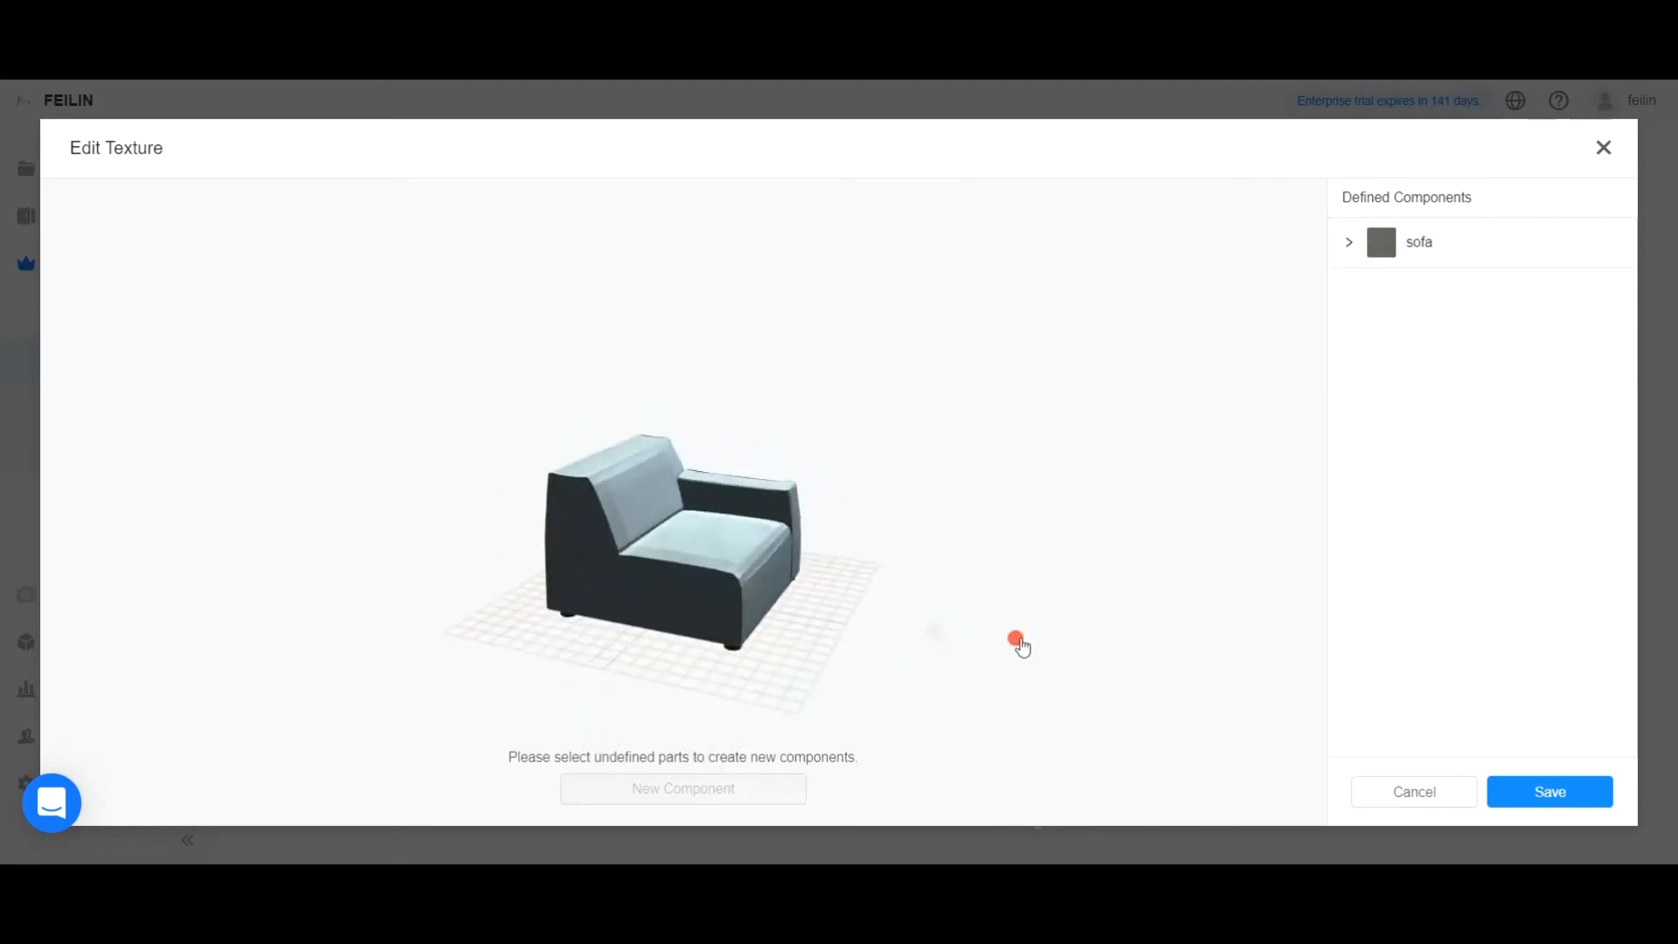
{"action": "left_click", "coordinate": [713, 565]}
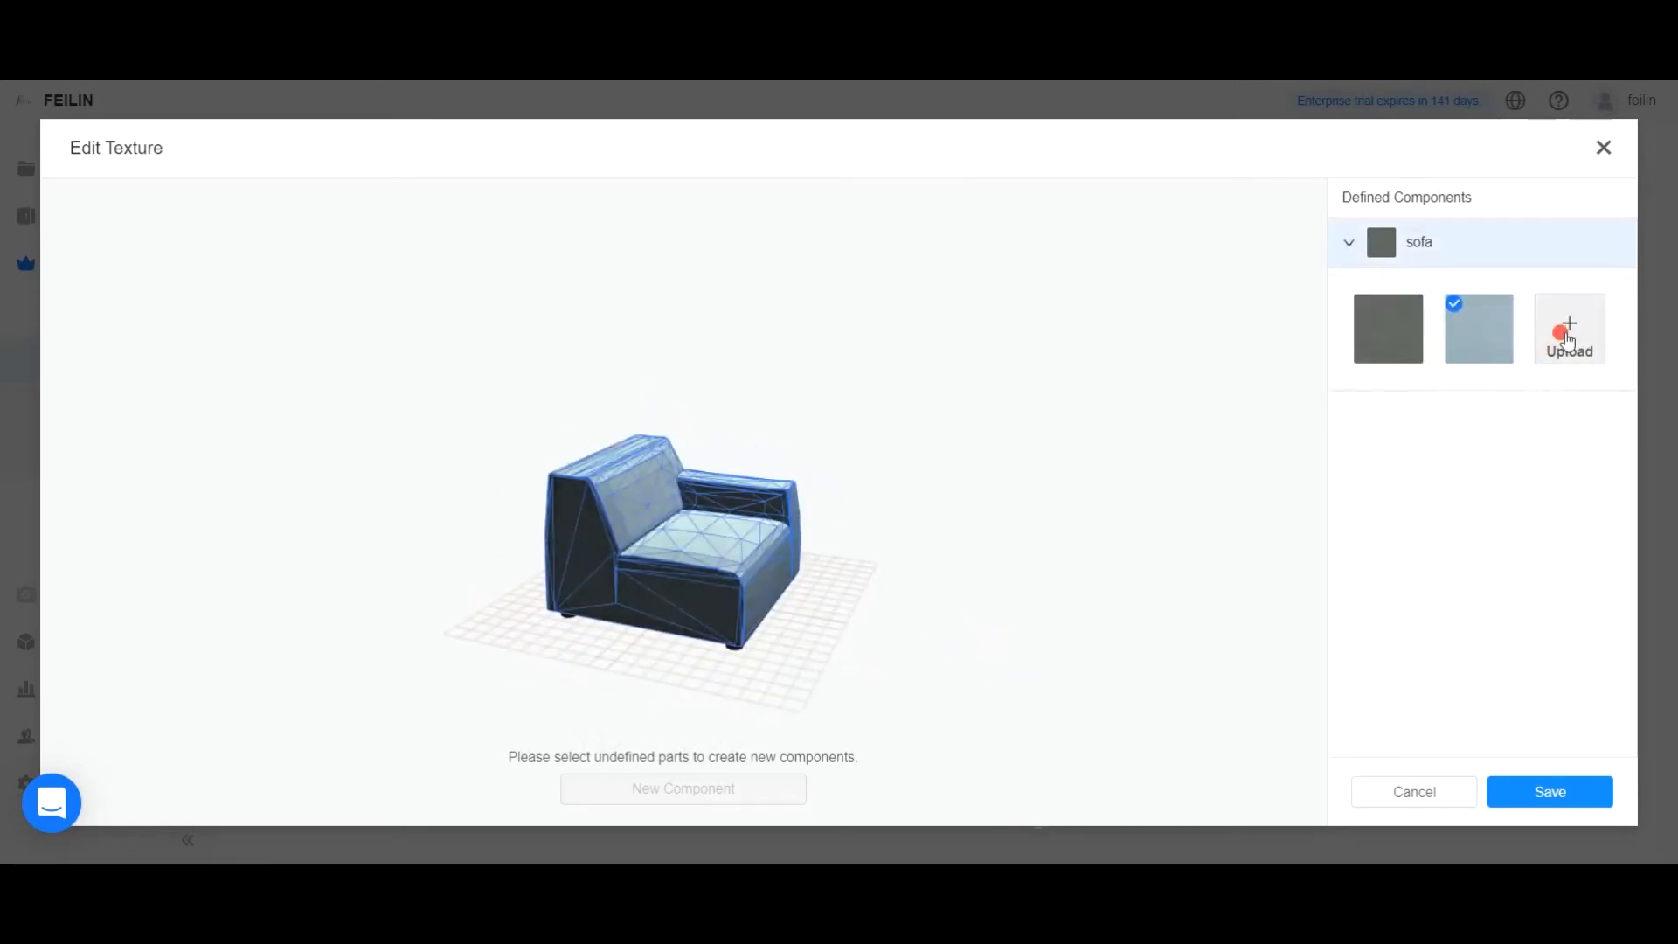
{"action": "left_click", "coordinate": [1567, 337]}
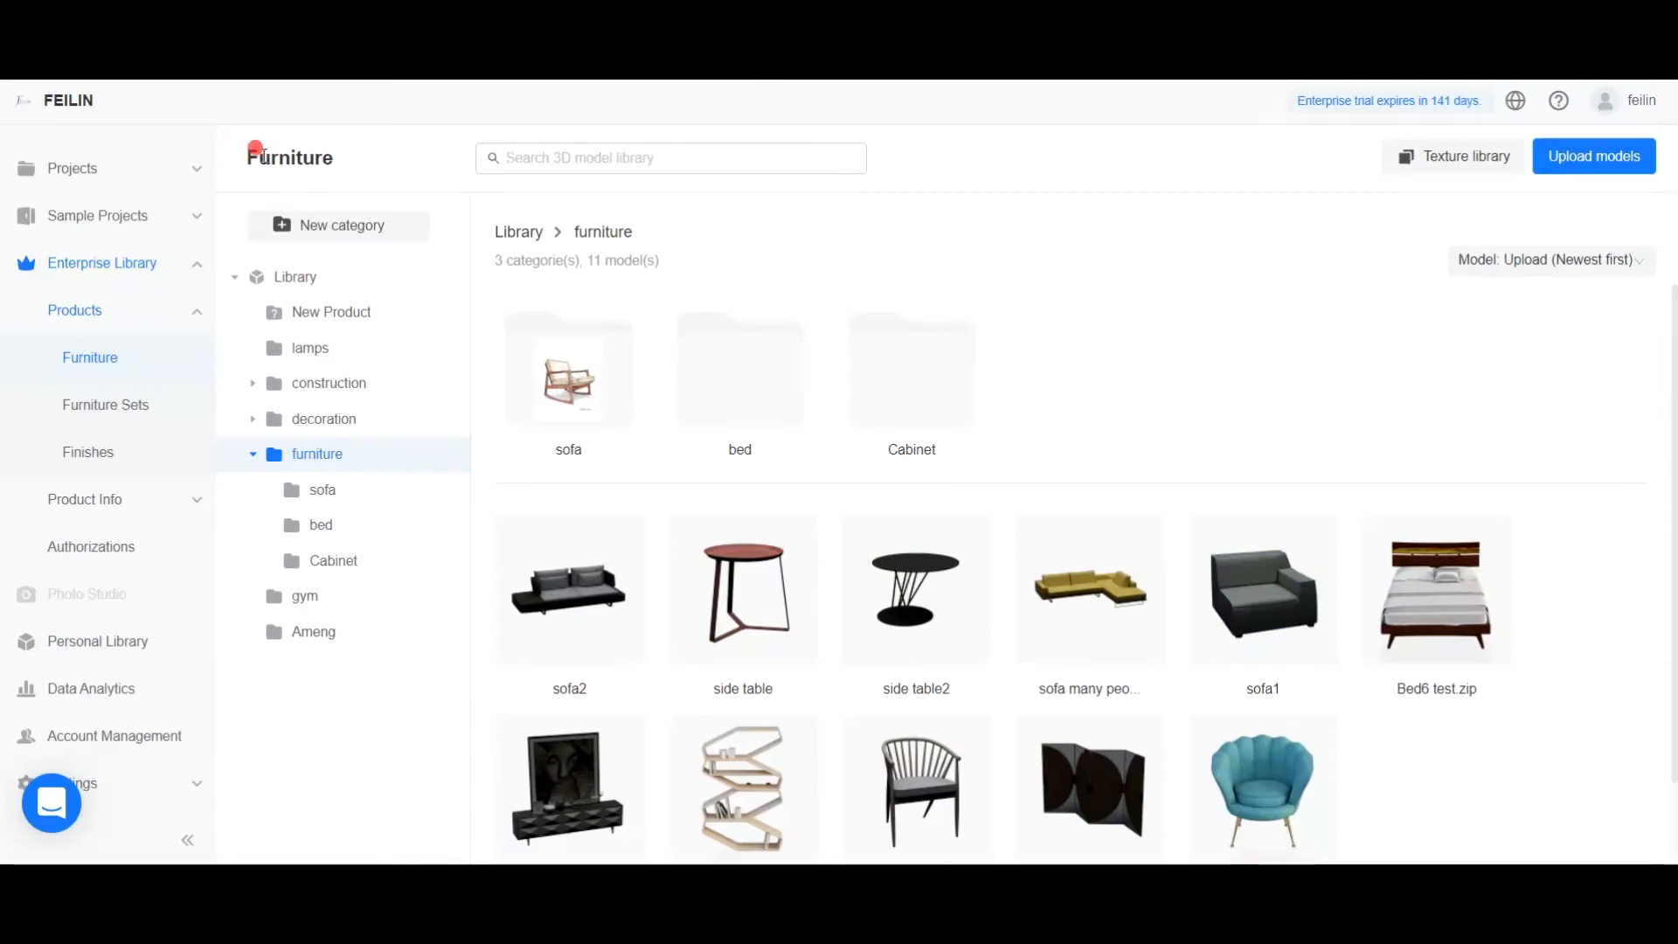
Add the cloth images 111q, Arch, HAVANAATLANTIS, HAVANACLAY and HAVANASPRAY to a new texture library upload.
{"action": "left_click", "coordinate": [1456, 159]}
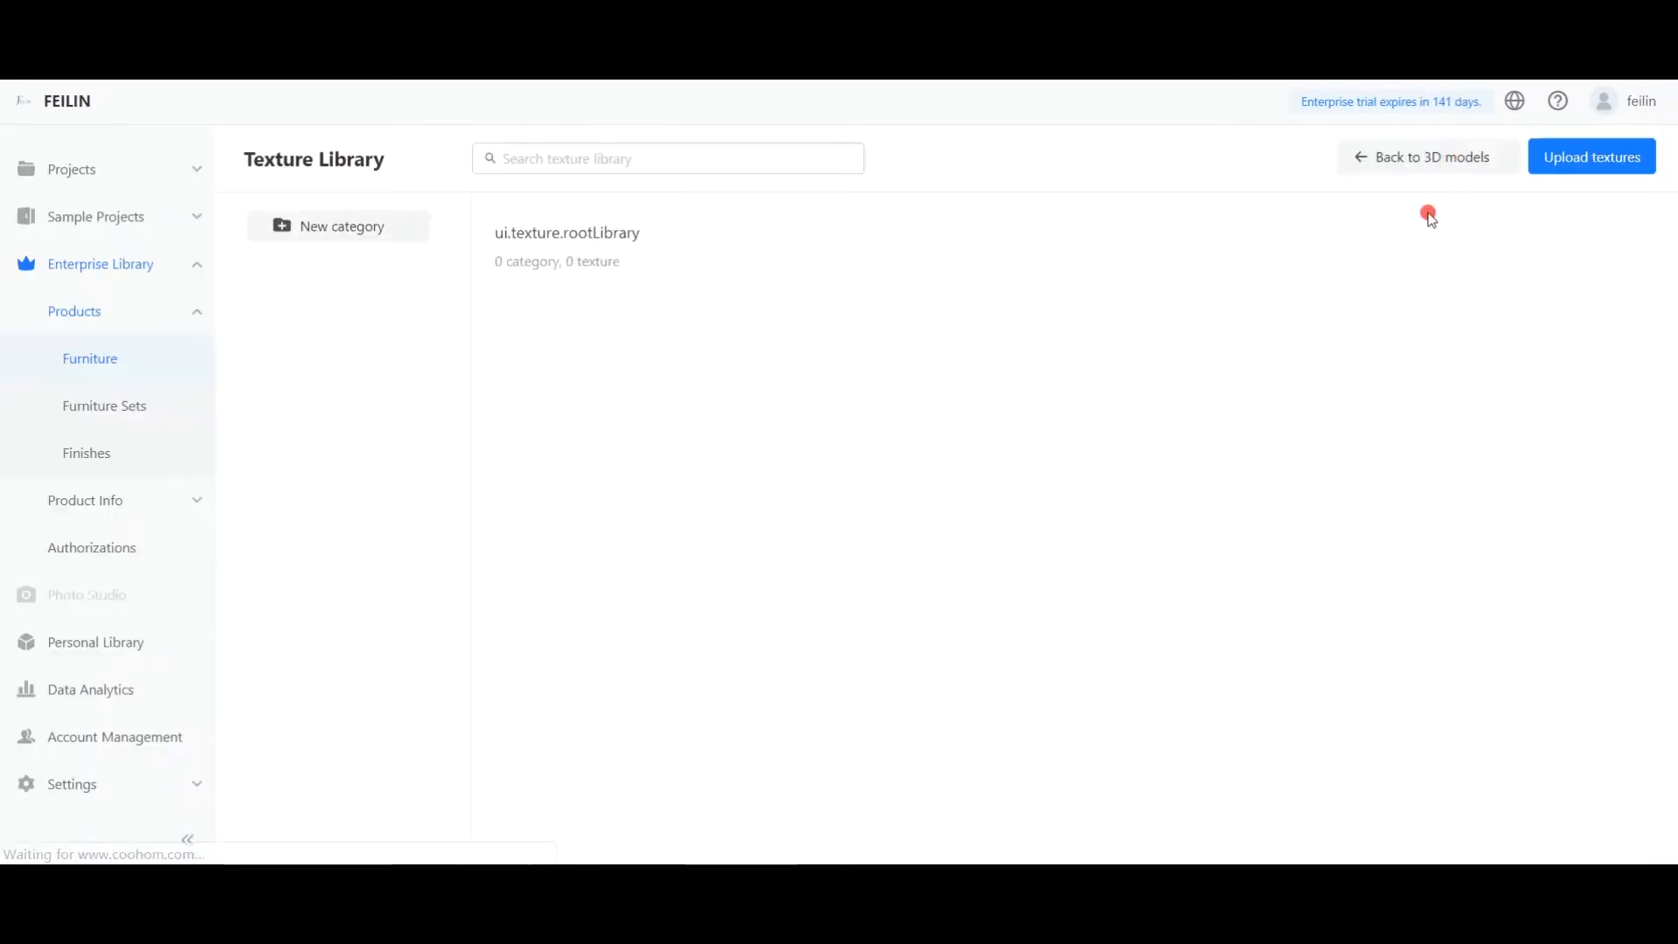
{"action": "left_click", "coordinate": [1571, 162]}
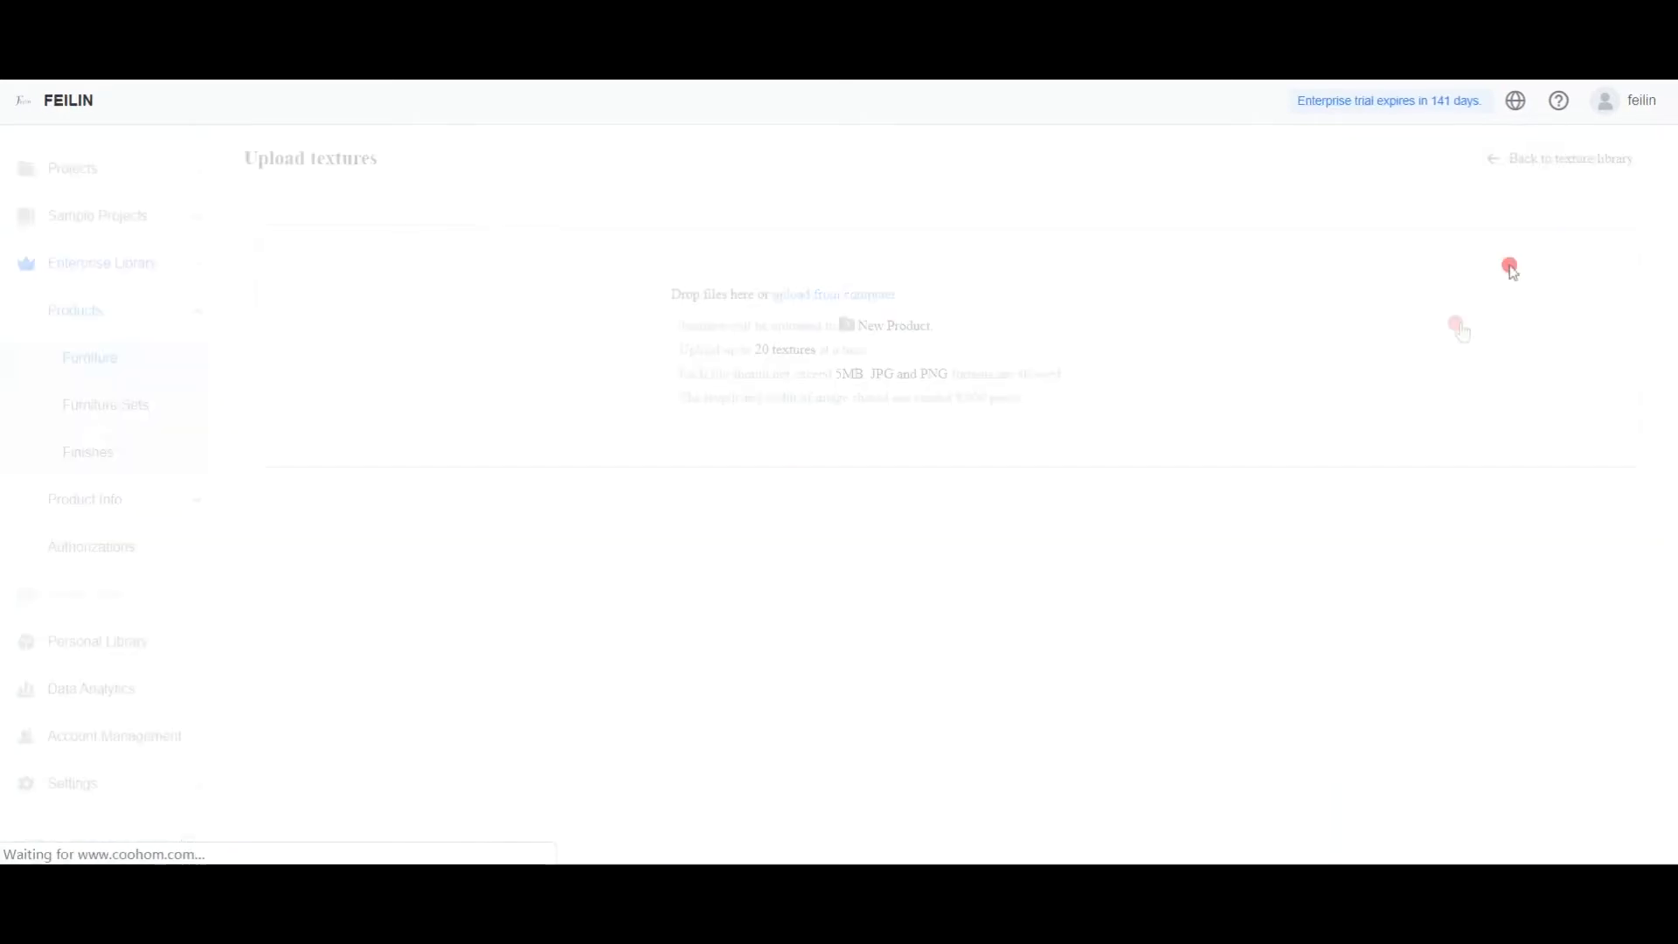
{"action": "left_click", "coordinate": [828, 278]}
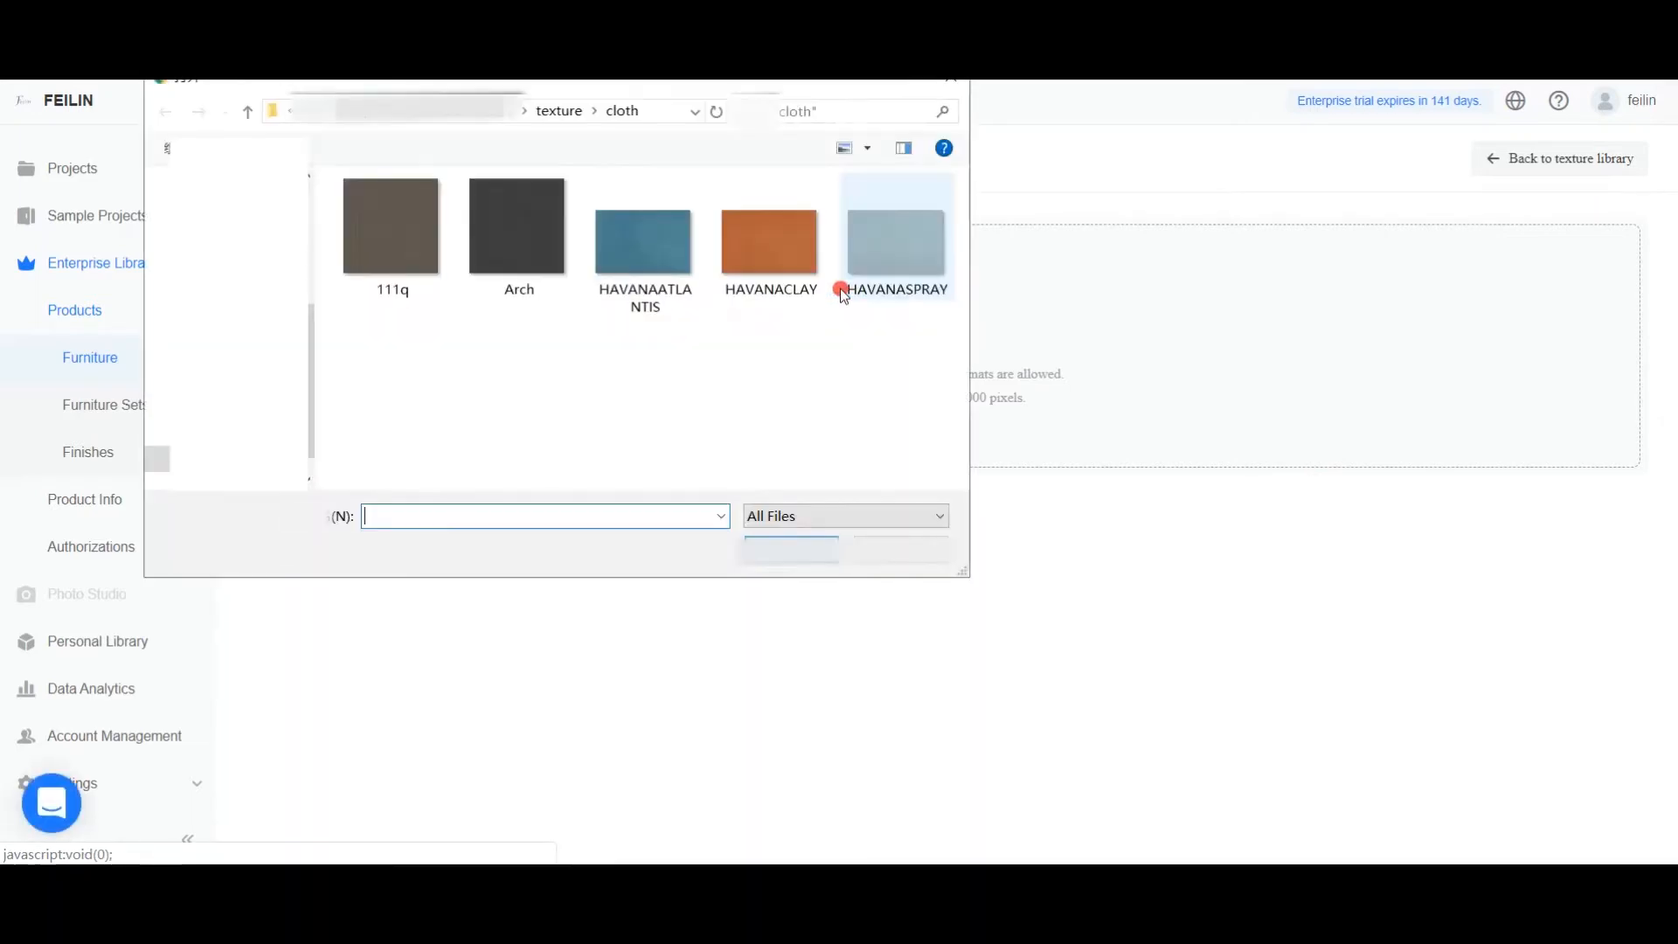
{"action": "left_click_drag", "start_coordinate": [927, 367], "coordinate": [441, 280]}
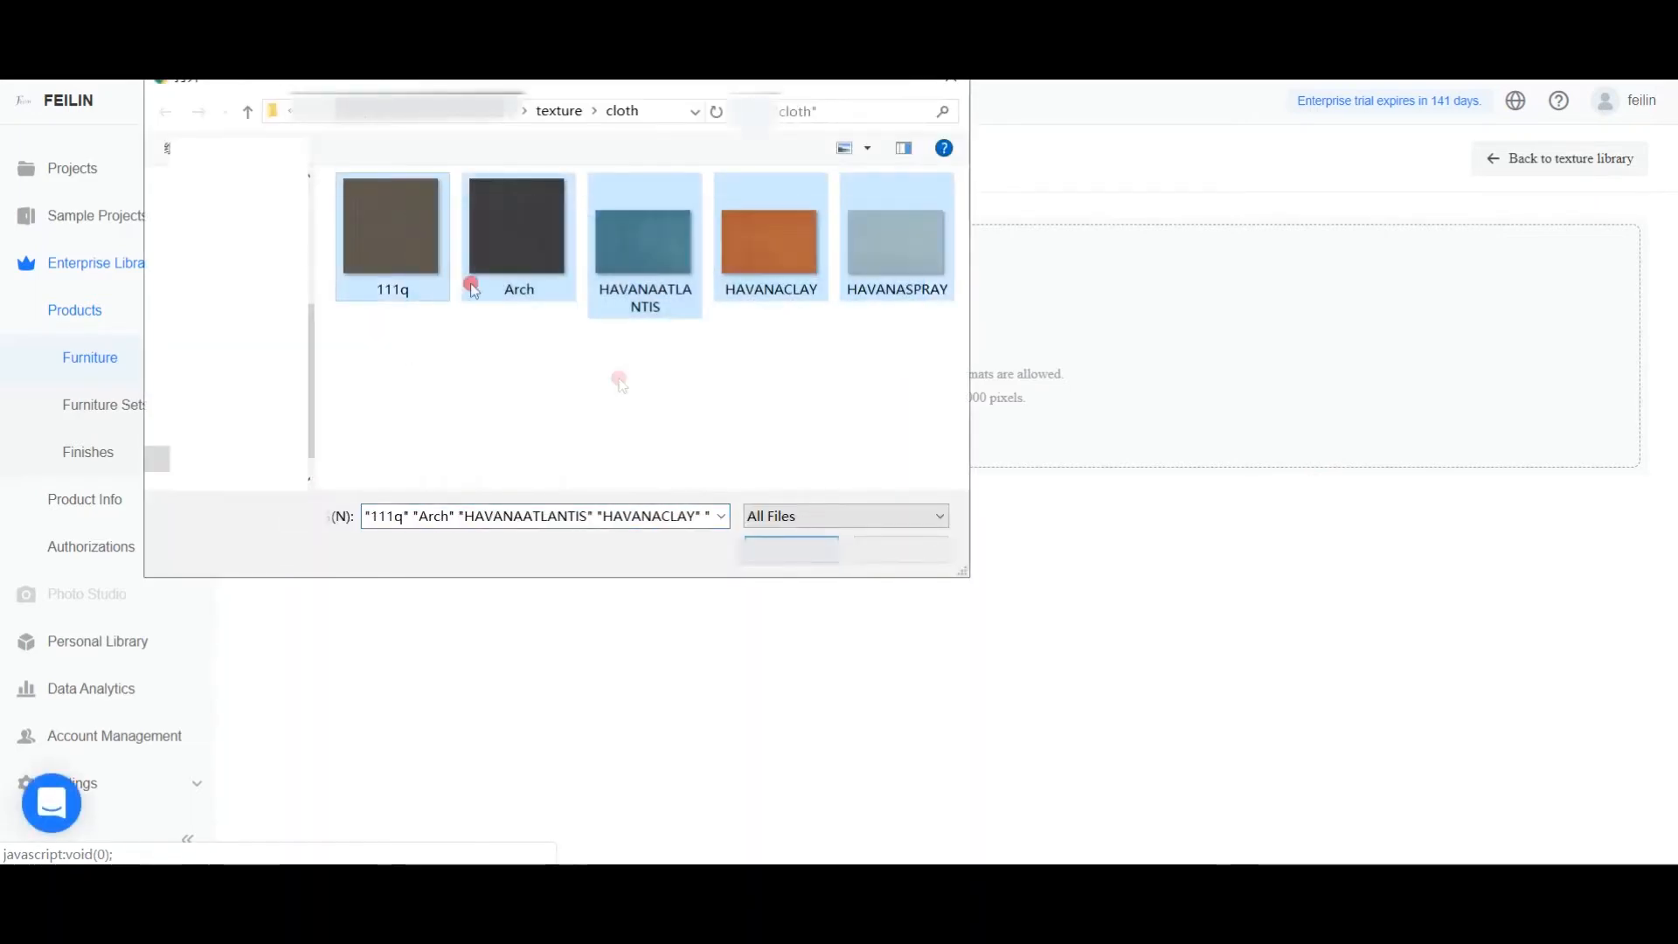
{"action": "left_click", "coordinate": [790, 564]}
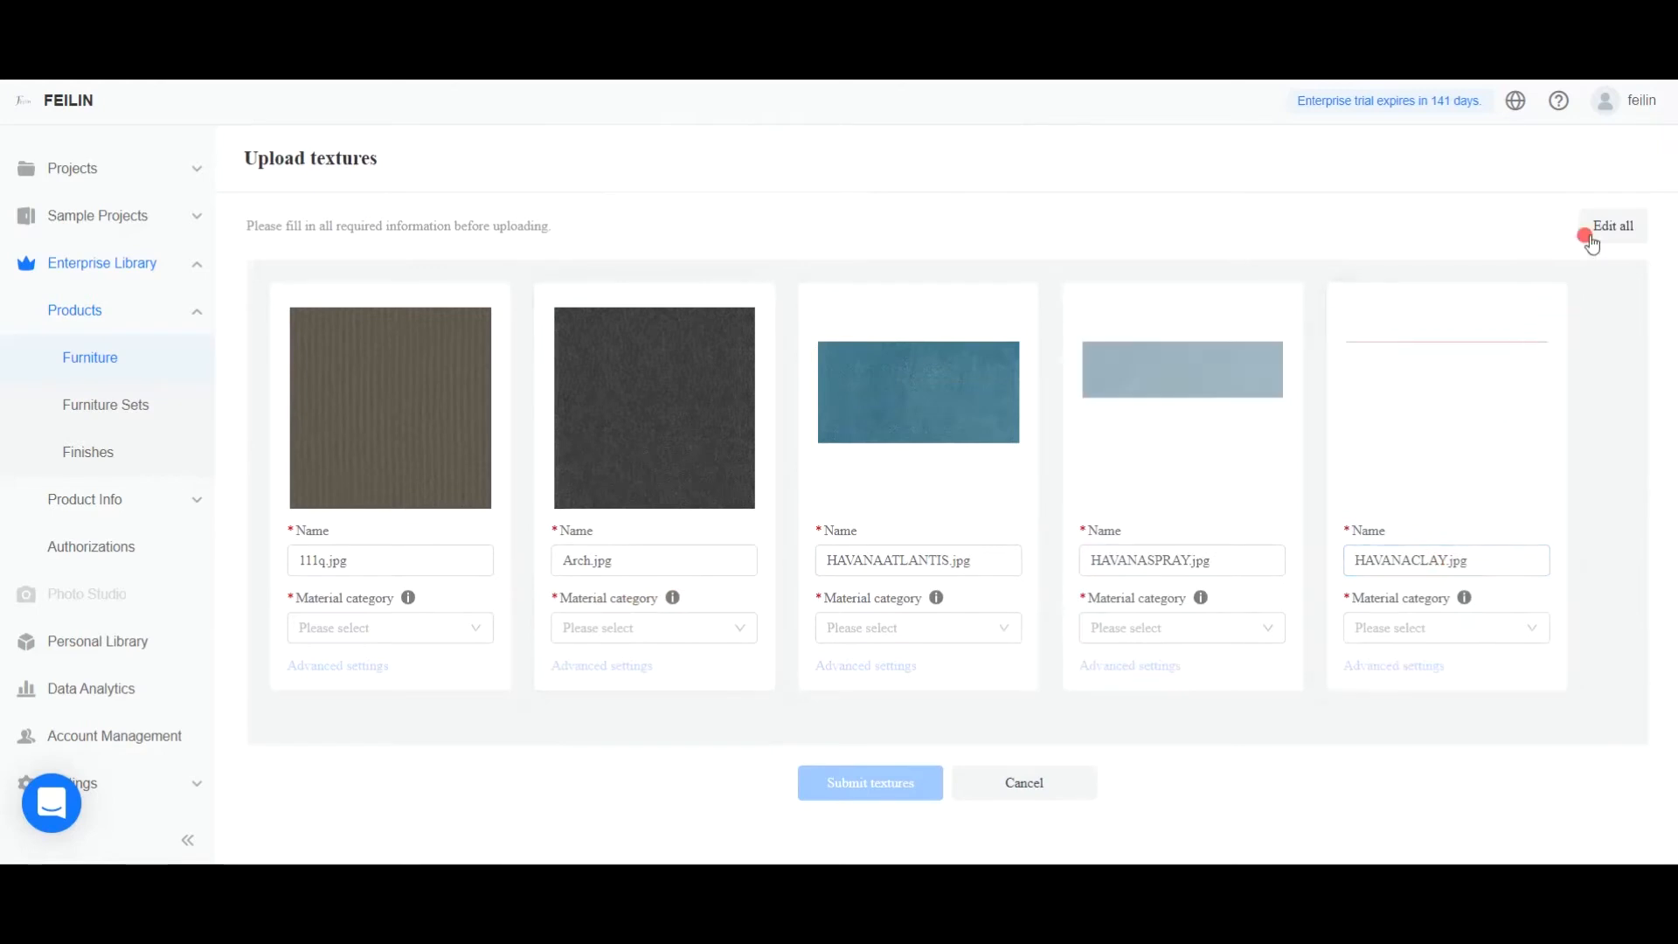
Set the material category of all the textures in the upload to Fabrics / Gauze.
{"action": "left_click", "coordinate": [1618, 227]}
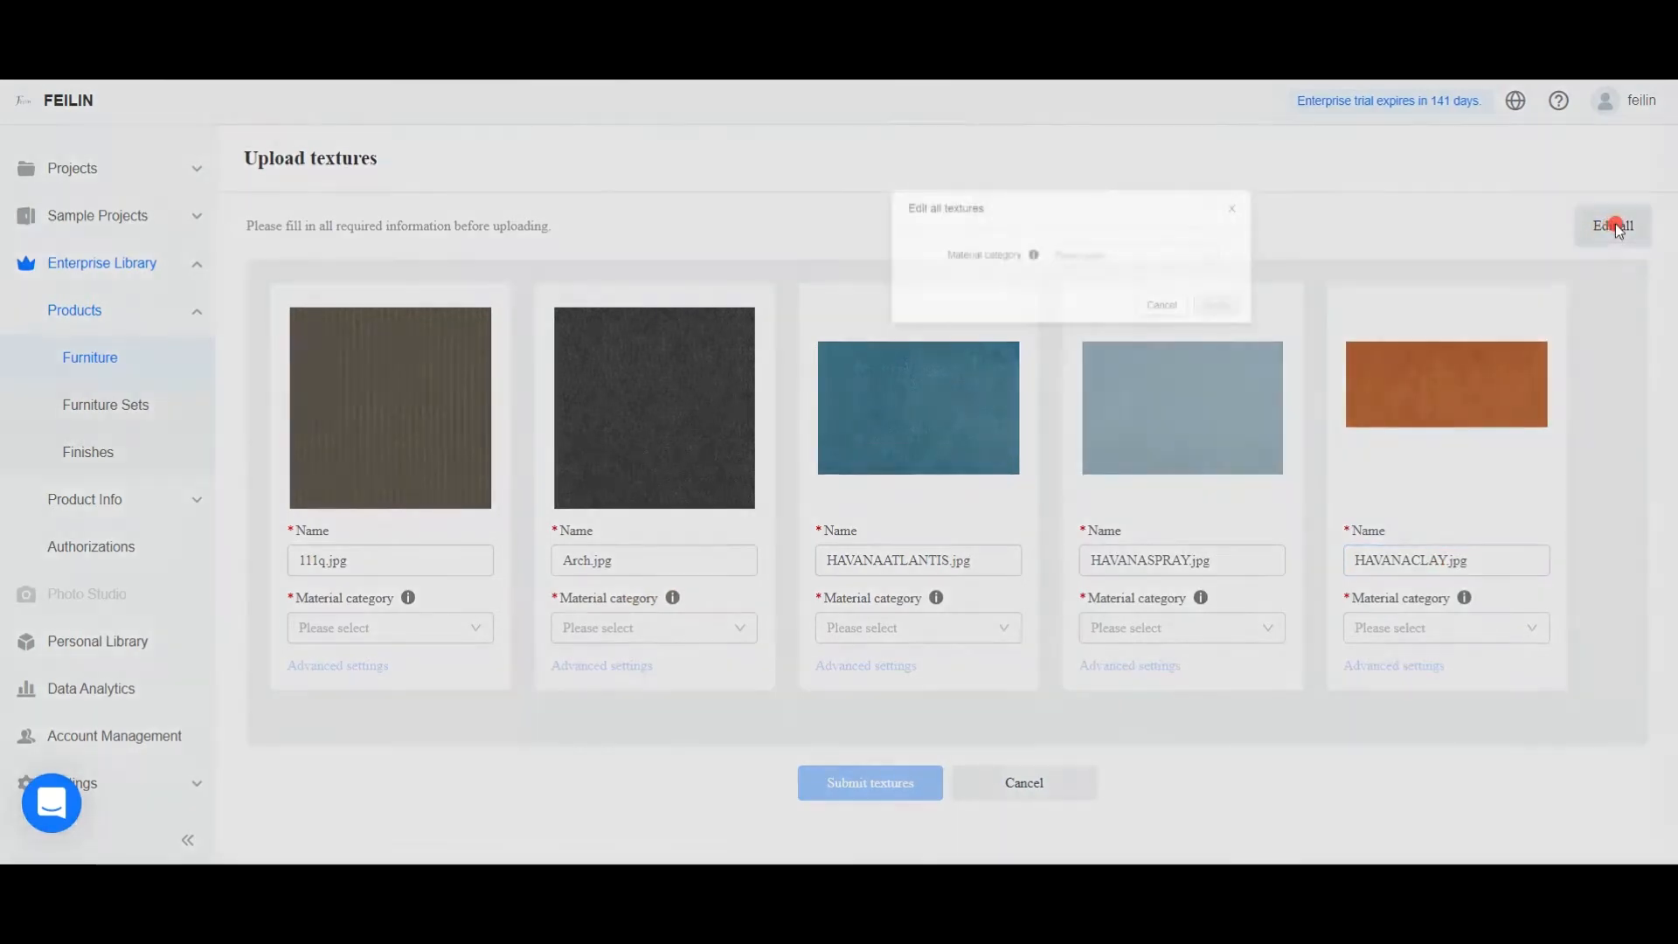
{"action": "left_click", "coordinate": [1027, 271]}
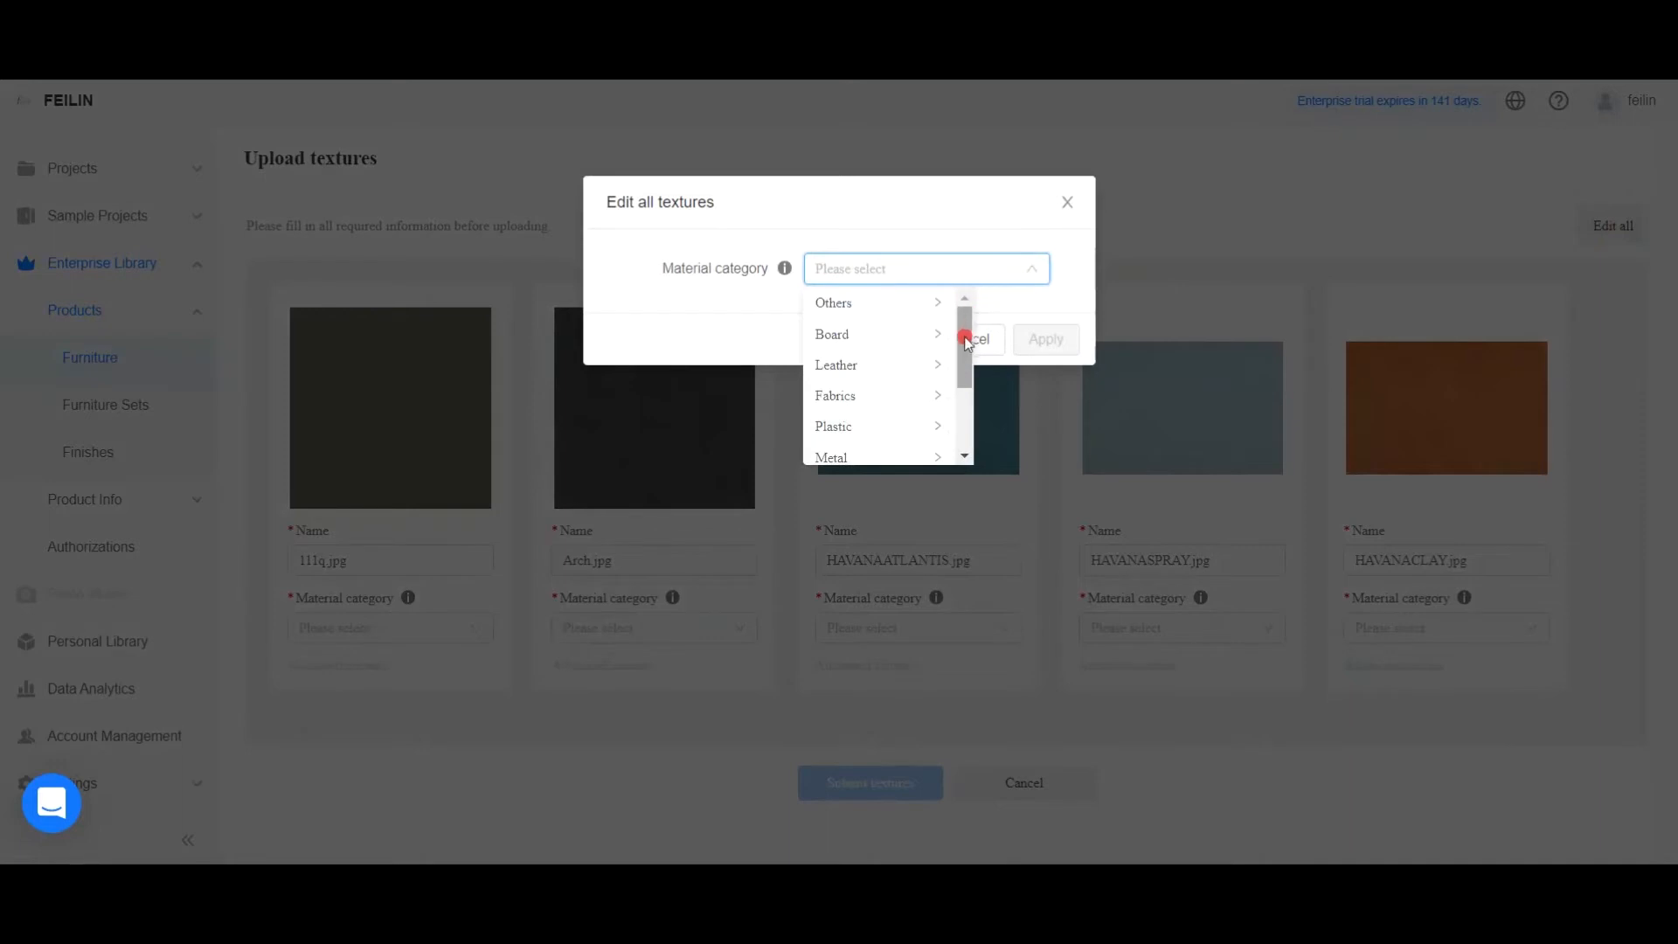
{"action": "left_click", "coordinate": [896, 402]}
{"action": "mouse_move", "coordinate": [1115, 362]}
{"action": "left_mouse_down"}
{"action": "mouse_move", "coordinate": [1125, 407]}
{"action": "mouse_move", "coordinate": [1119, 341]}
{"action": "left_mouse_up"}
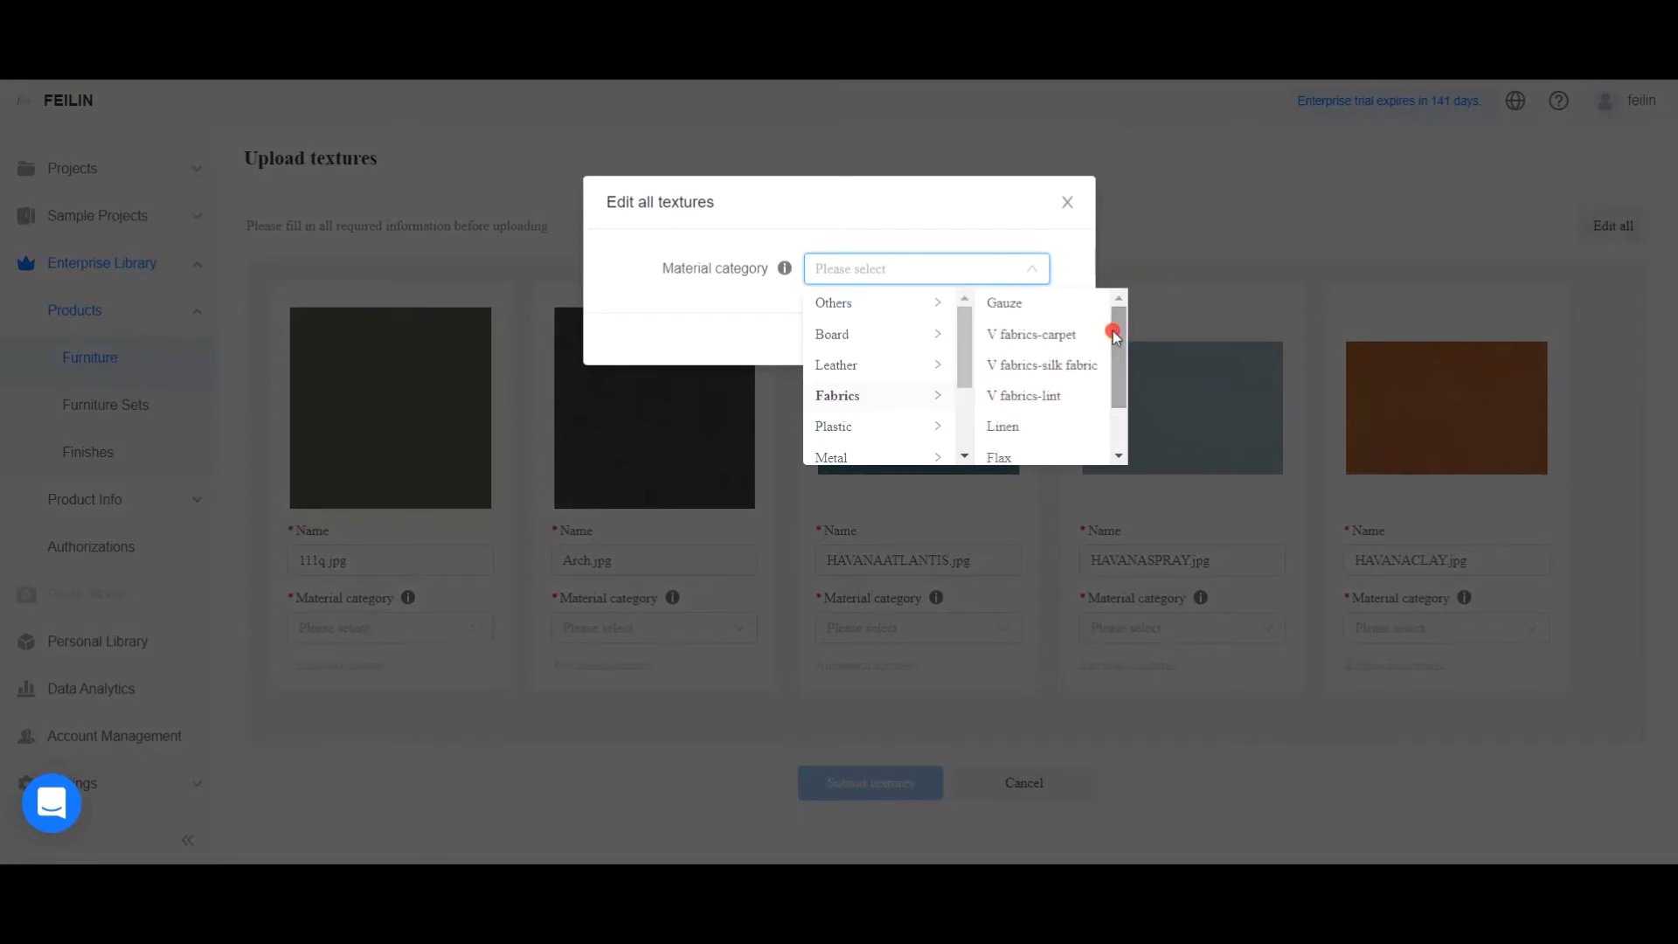
{"action": "left_click", "coordinate": [1021, 308]}
{"action": "left_click", "coordinate": [1048, 337]}
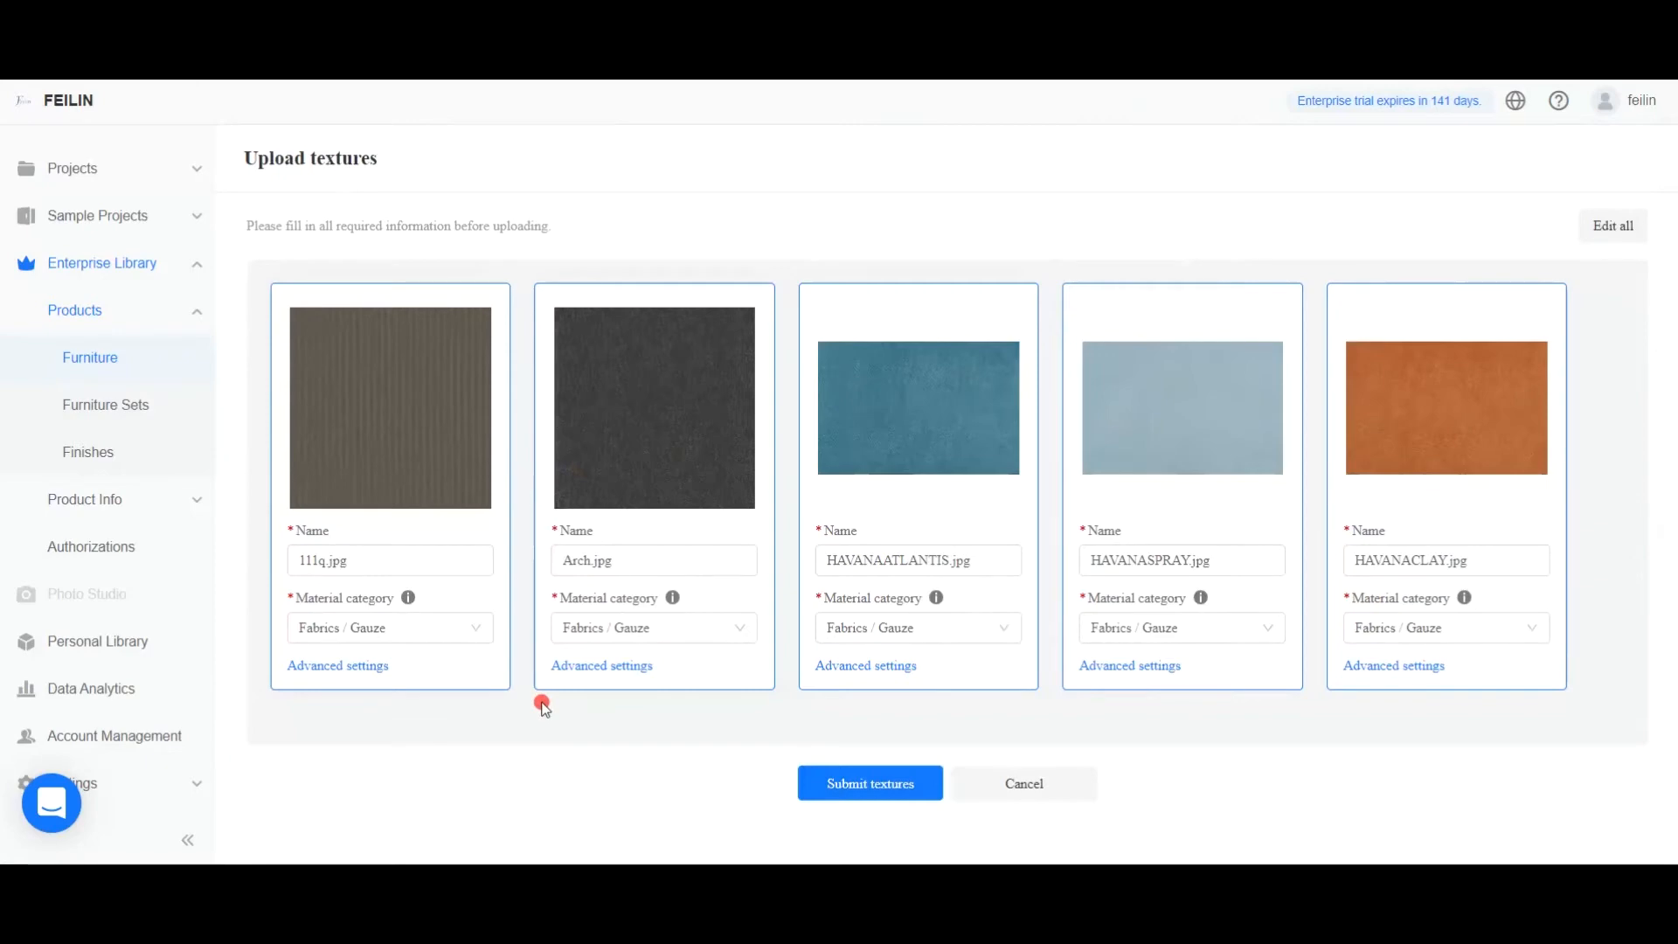
Set the reflection glossiness of Arch.jpg to 3 and submit all five textures to the texture library.
{"action": "left_click", "coordinate": [638, 667]}
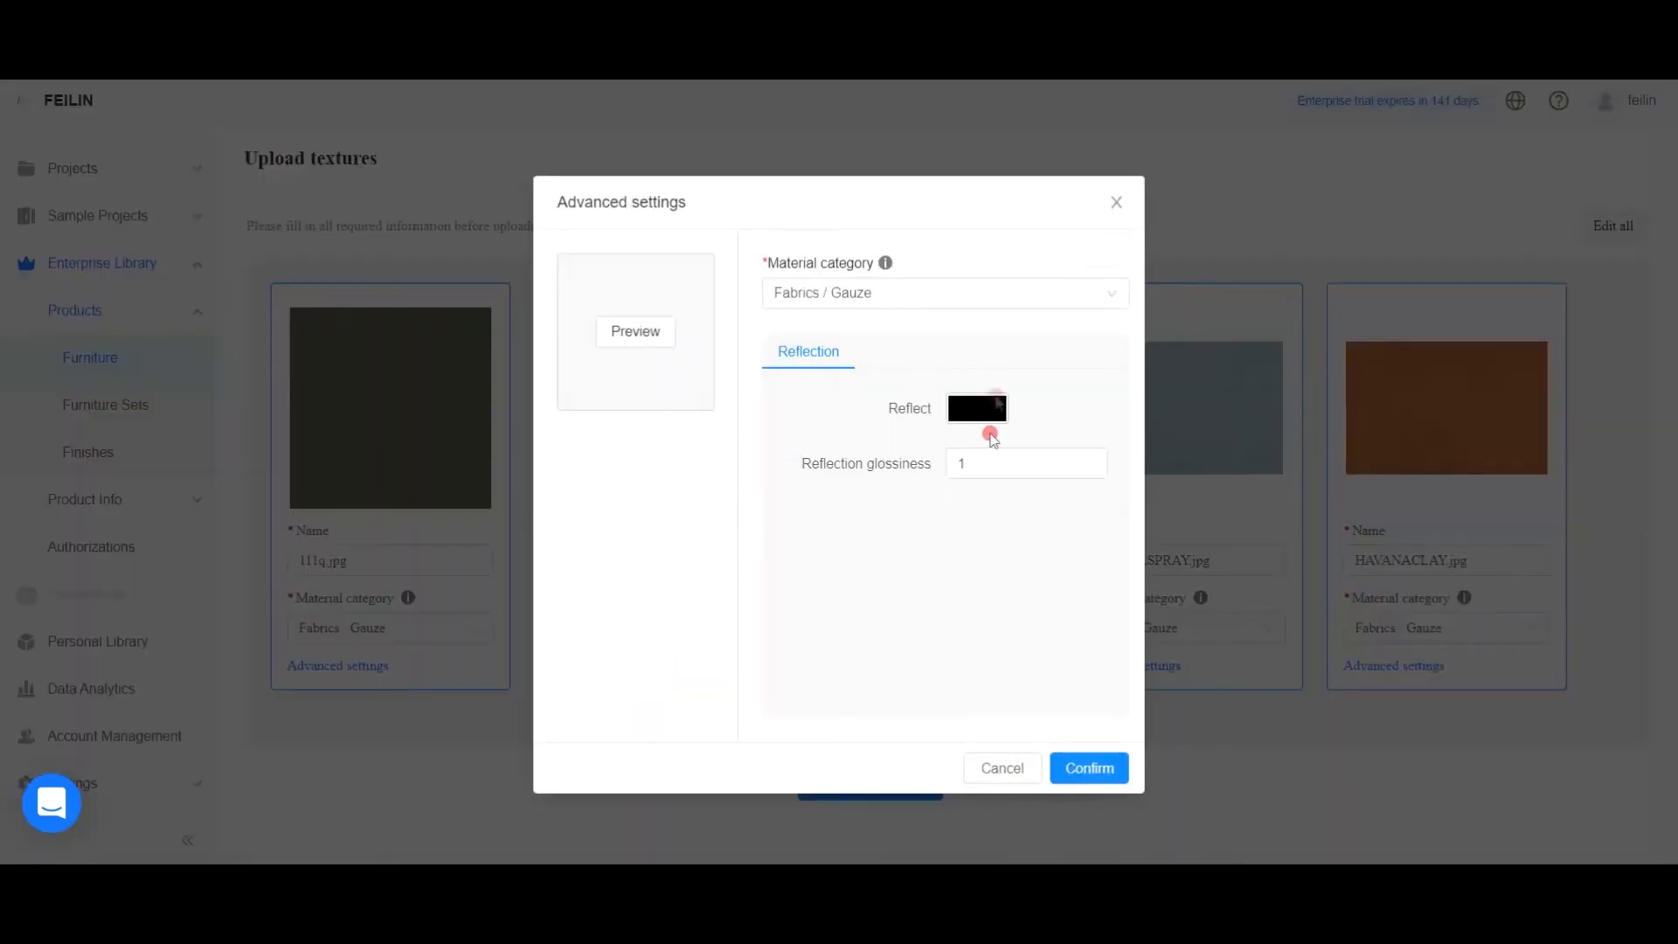
{"action": "left_click", "coordinate": [974, 461]}
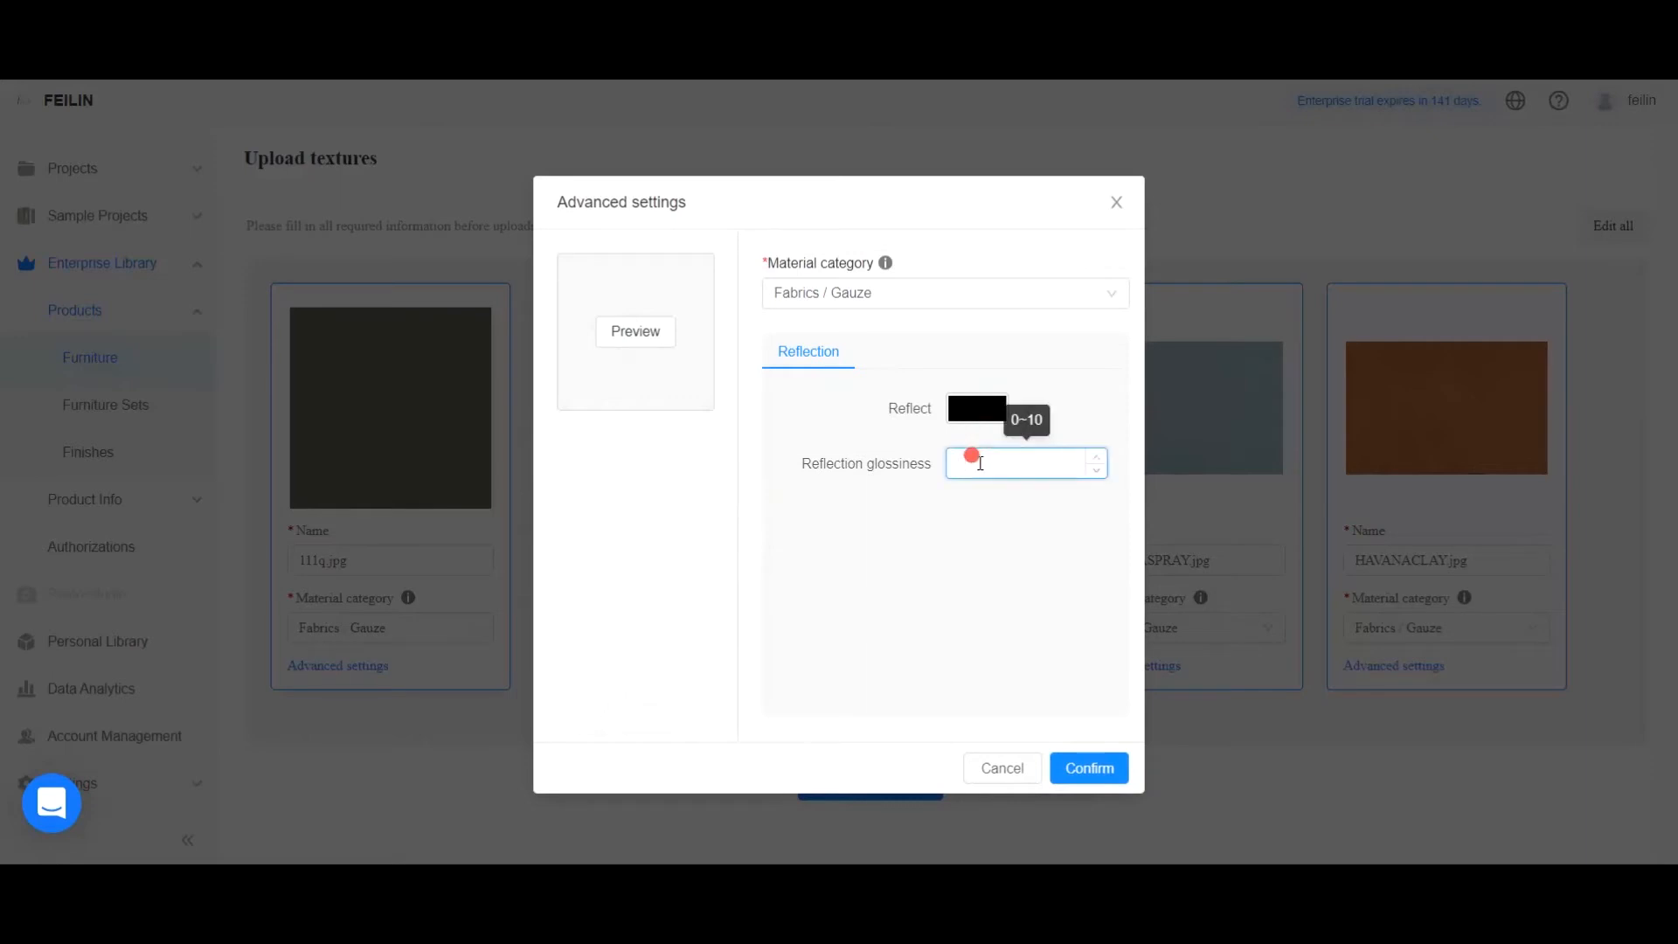
{"action": "left_click", "coordinate": [1087, 769]}
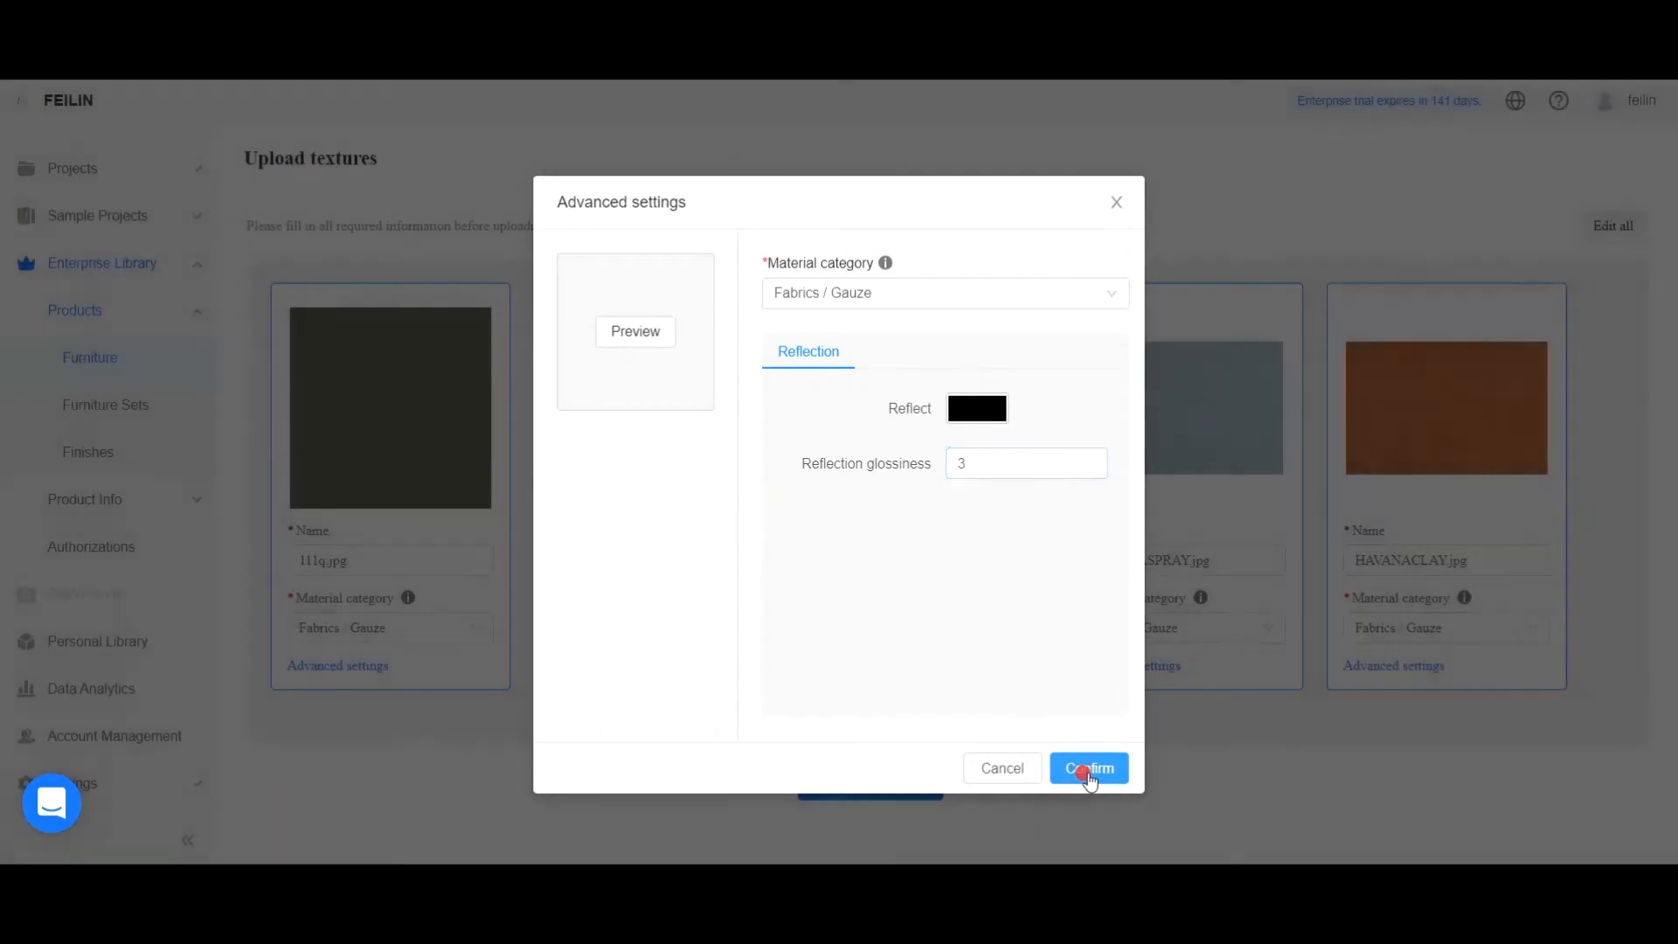
{"action": "left_click", "coordinate": [861, 781]}
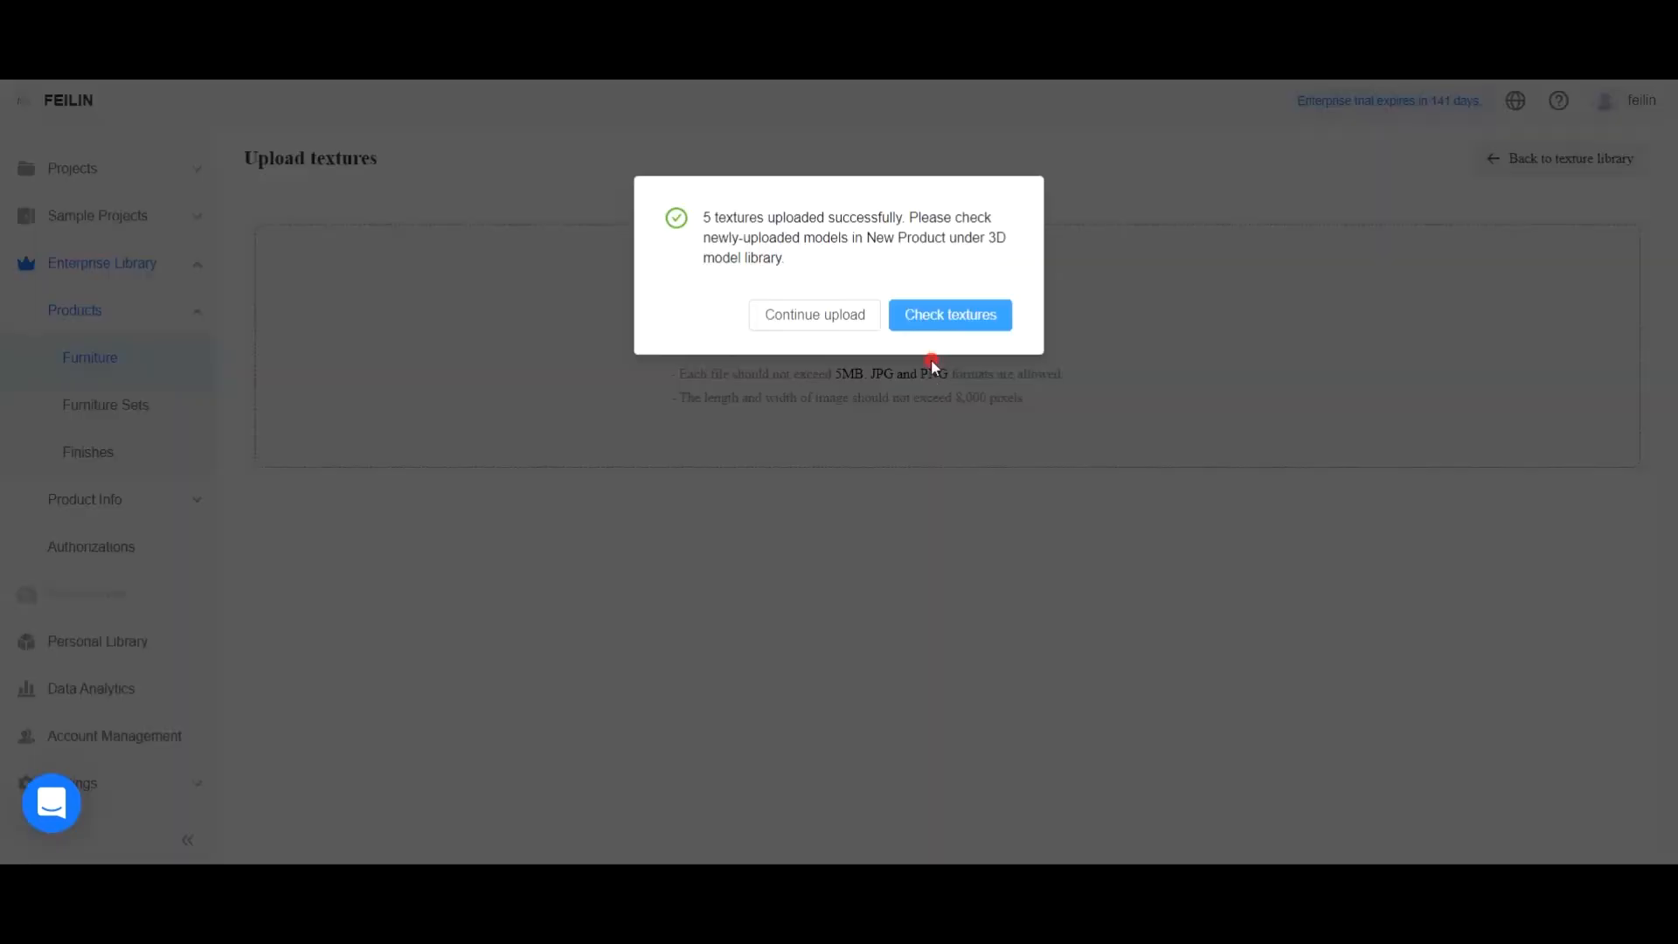
{"action": "left_click", "coordinate": [940, 317]}
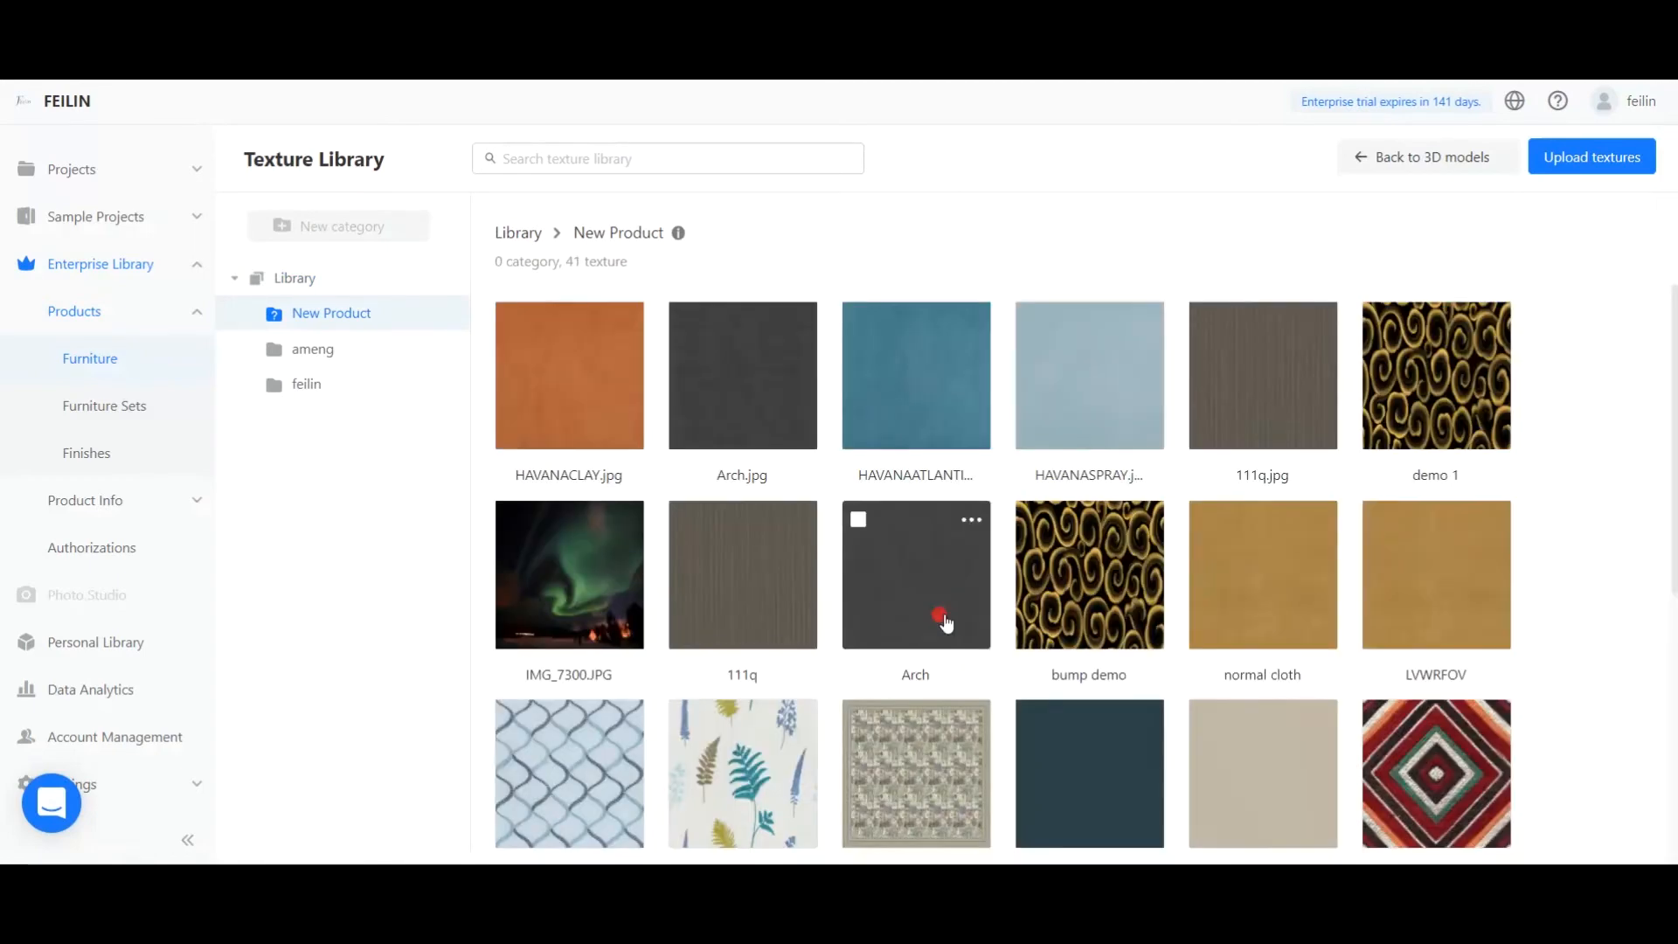
Rename the newly uploaded HAVANACLAY.jpg texture to HAVANACLAY.
{"action": "left_click", "coordinate": [569, 415]}
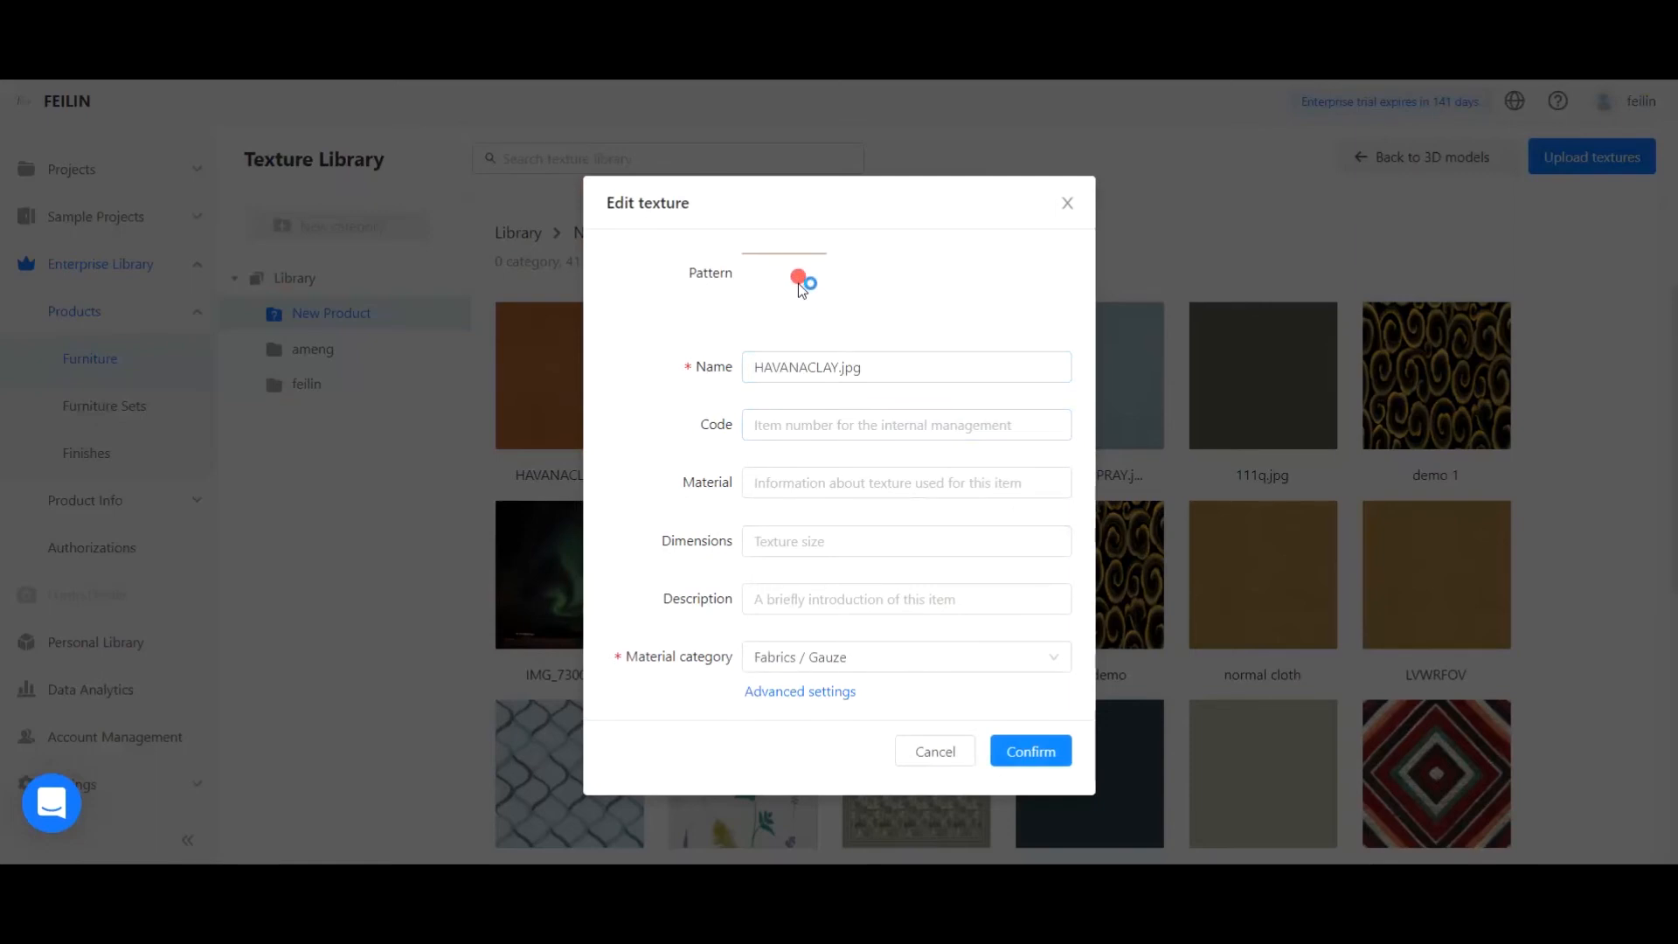
{"action": "left_click", "coordinate": [861, 425]}
{"action": "left_click", "coordinate": [837, 368]}
{"action": "left_click_drag", "start_coordinate": [842, 369], "coordinate": [915, 369]}
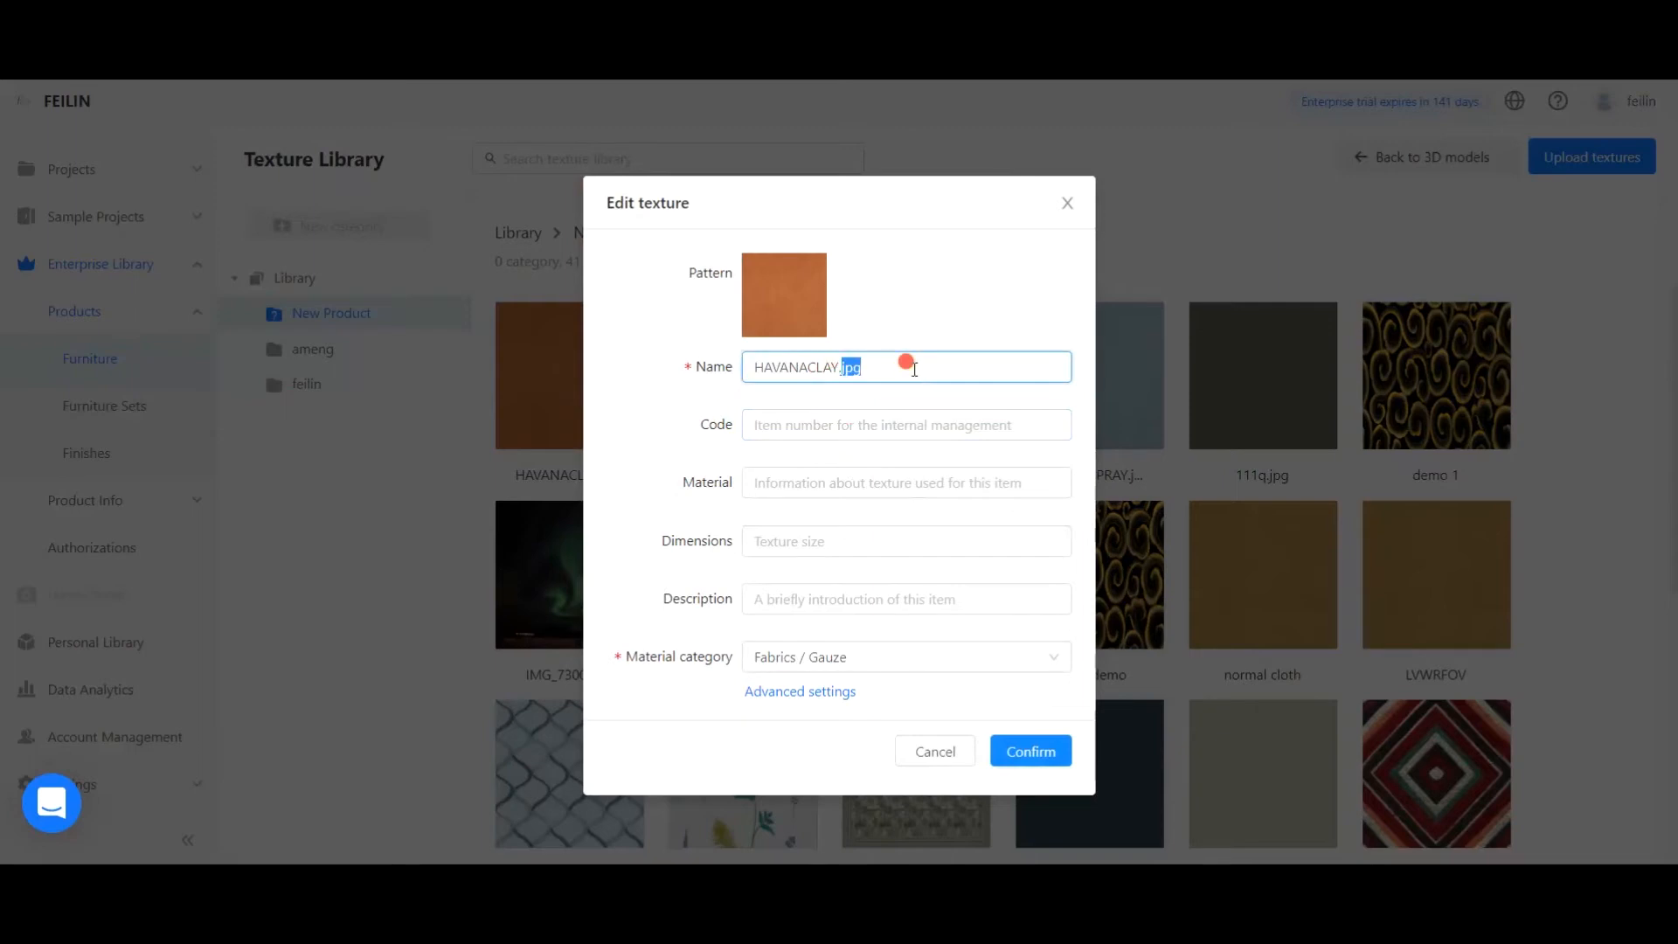
Enter the code 892646923 and the material frabic for the HAVANACLAY texture.
{"action": "left_click", "coordinate": [883, 425]}
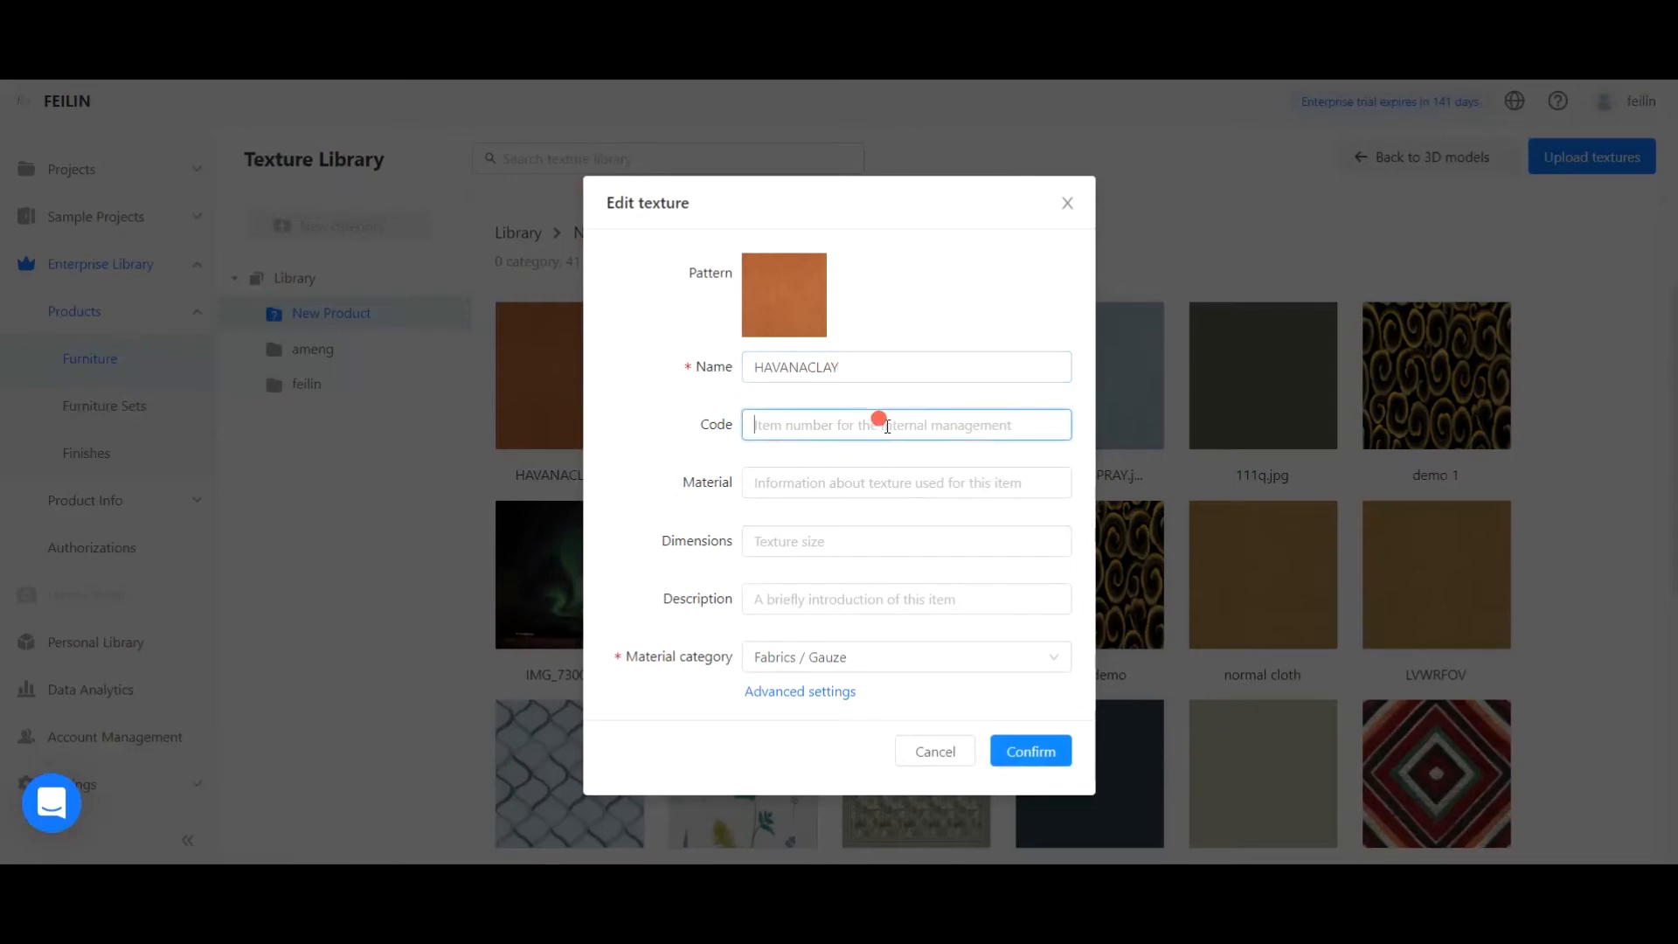
{"action": "type", "text": "892646923"}
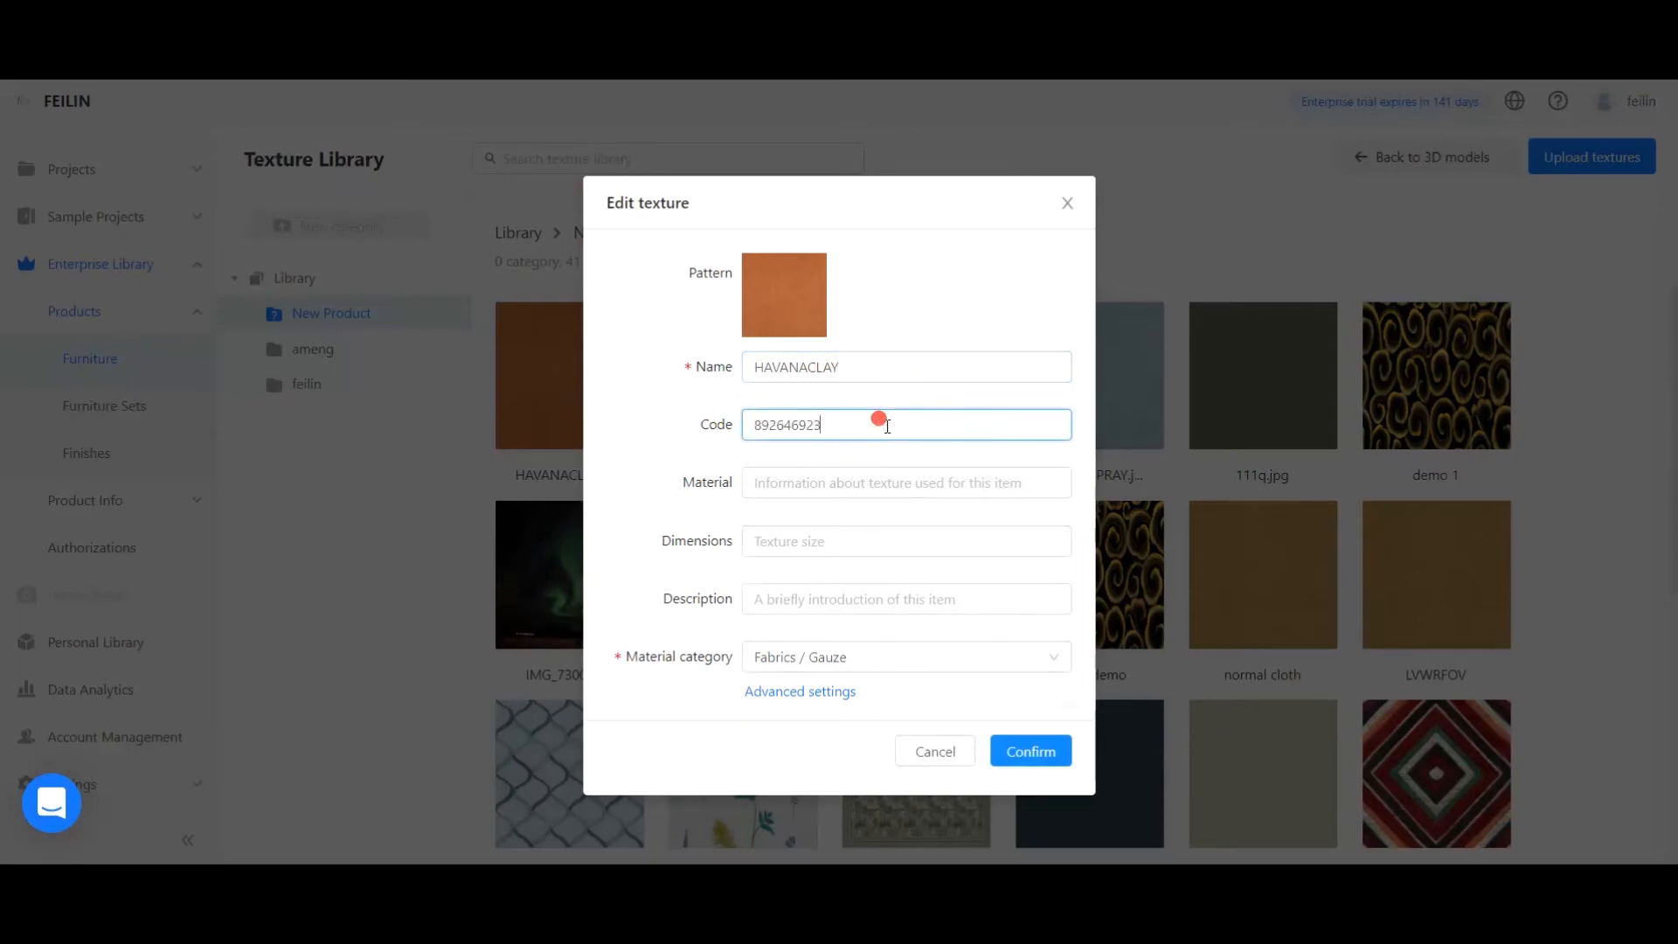
{"action": "left_click", "coordinate": [905, 485]}
{"action": "type", "text": "frabic"}
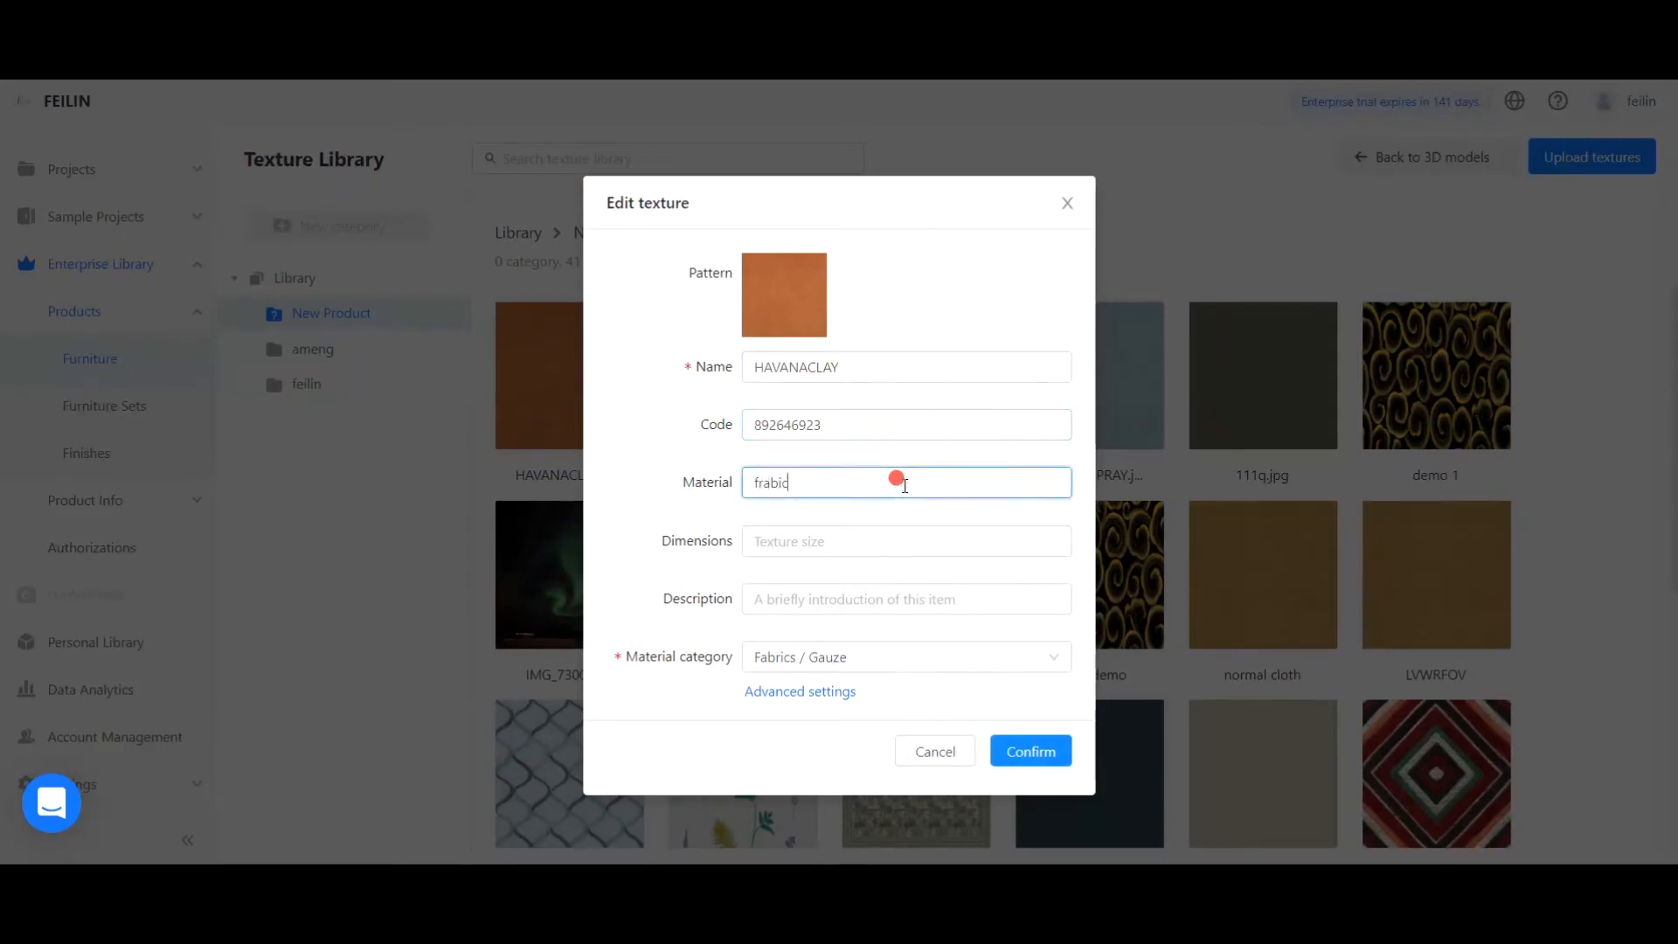
Set the HAVANACLAY texture's dimensions to 500*500 and its description to modern frabic, and confirm the edit.
{"action": "left_click", "coordinate": [887, 540]}
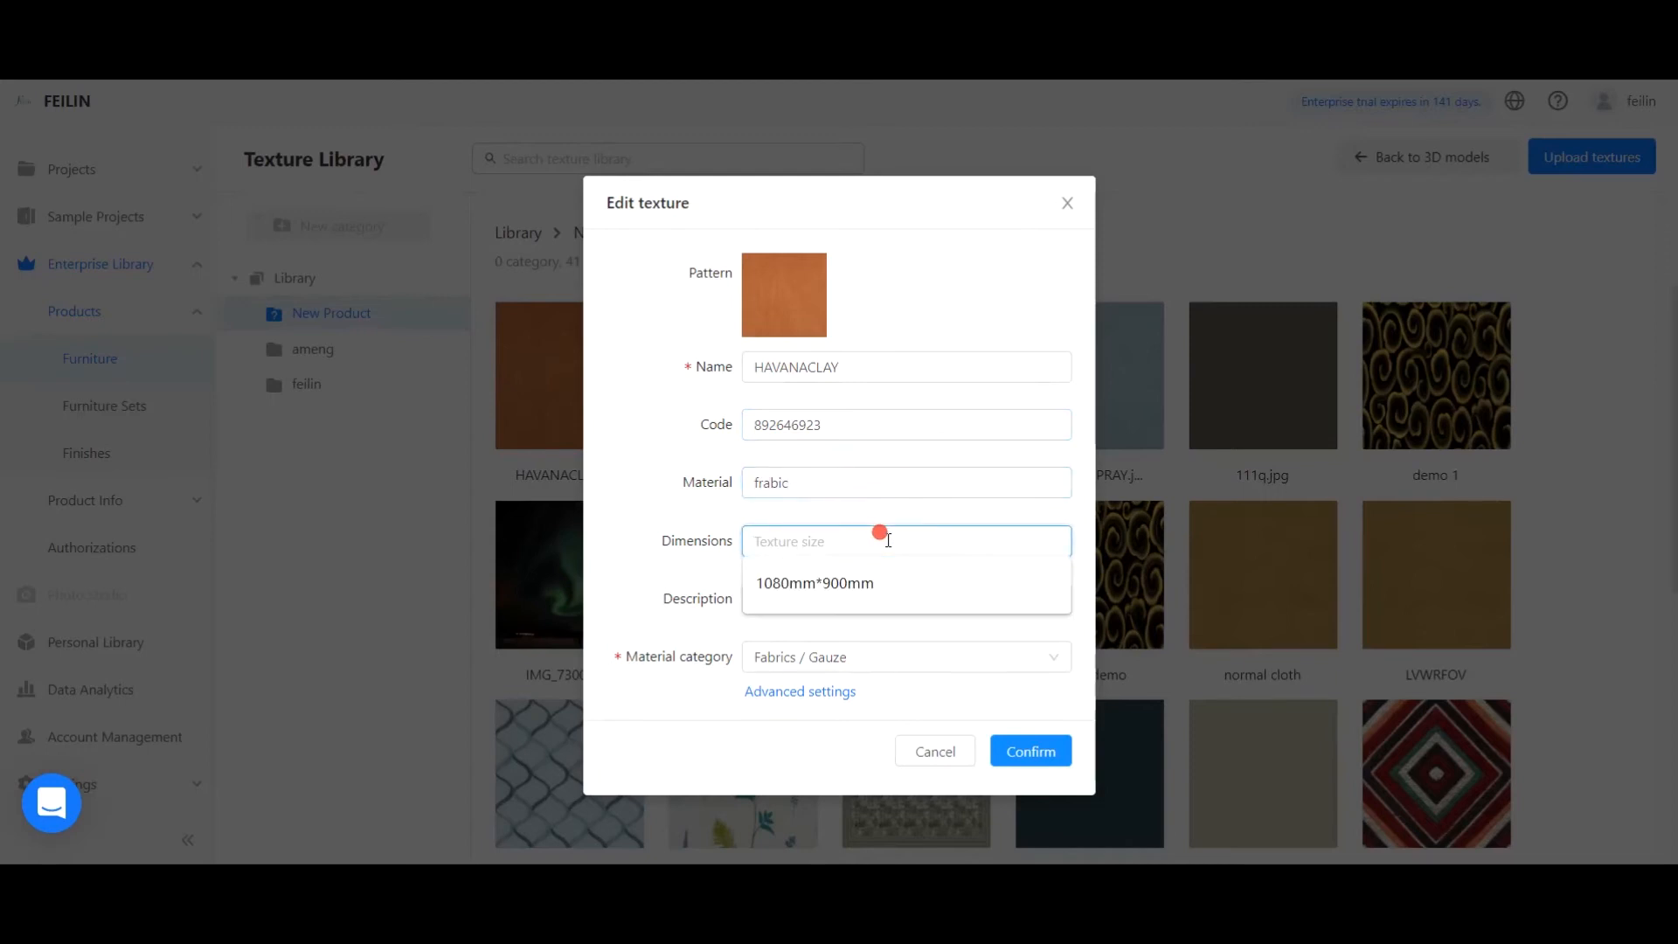
{"action": "type", "text": "500*500"}
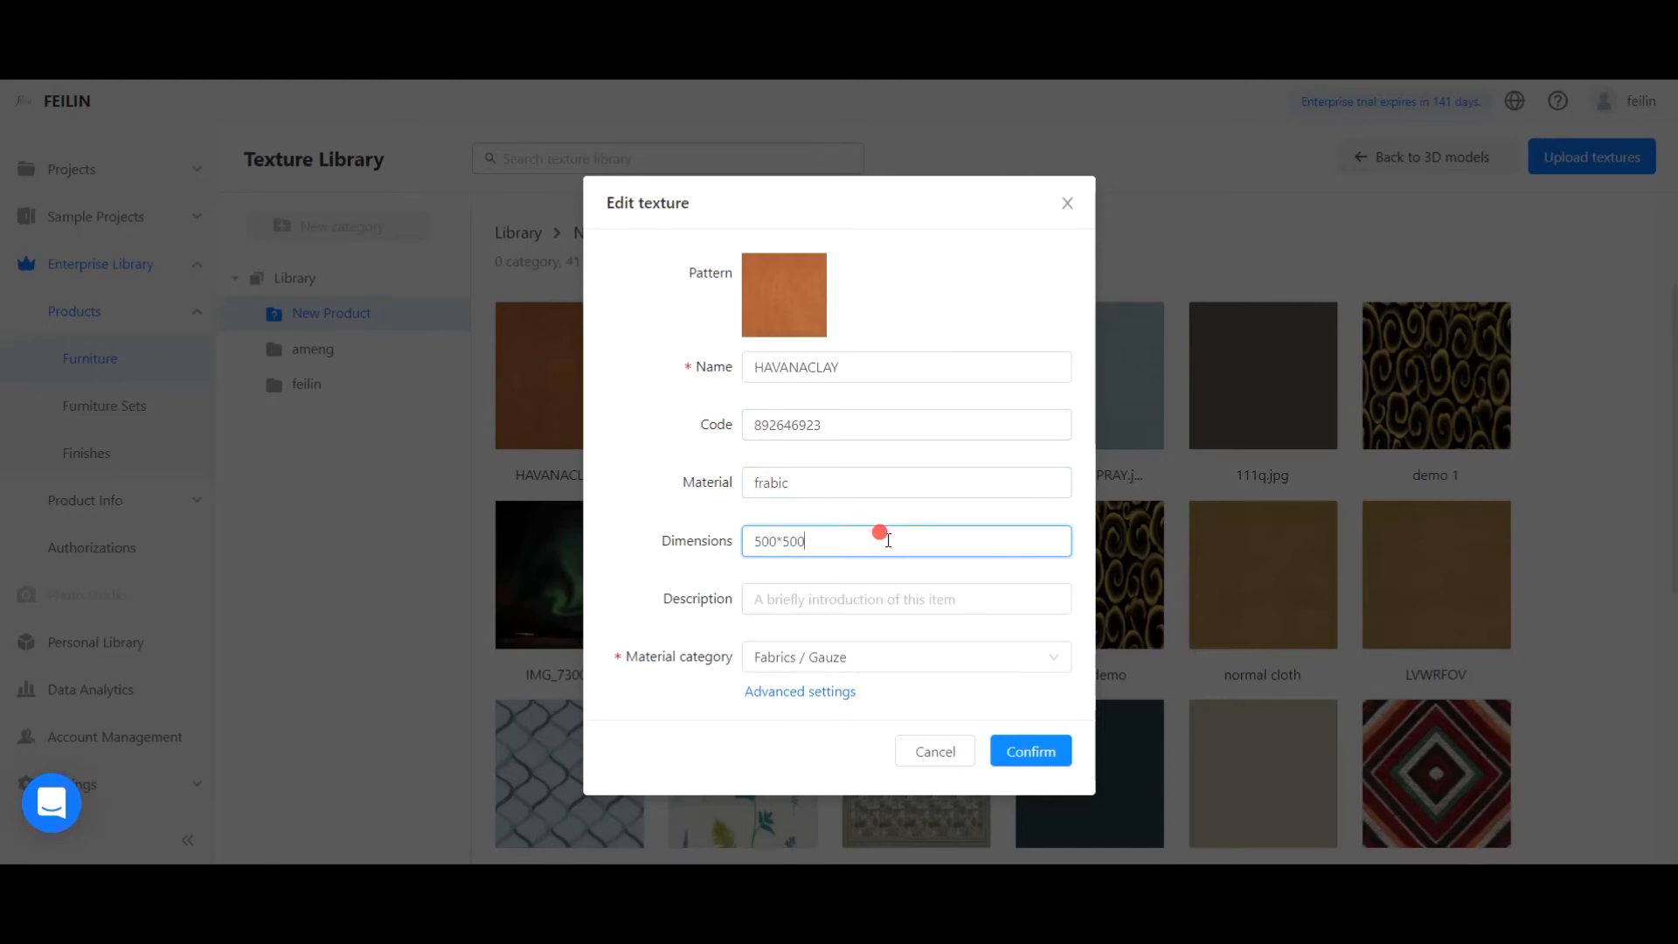
{"action": "left_click", "coordinate": [886, 592]}
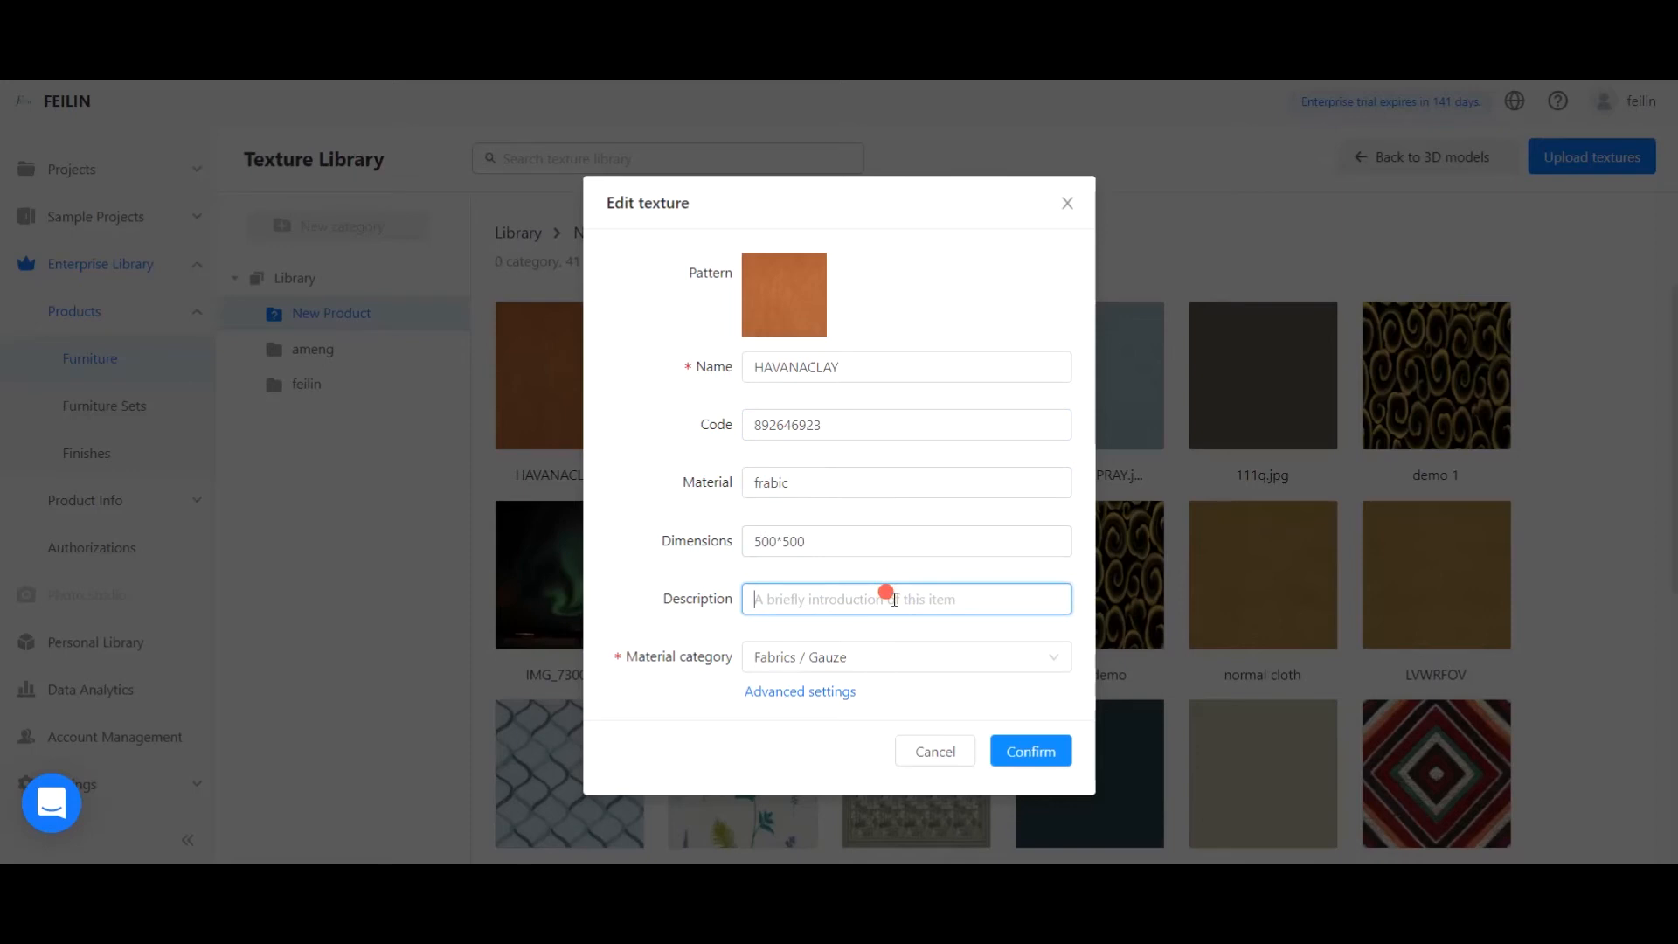
{"action": "type", "text": "modern frabic"}
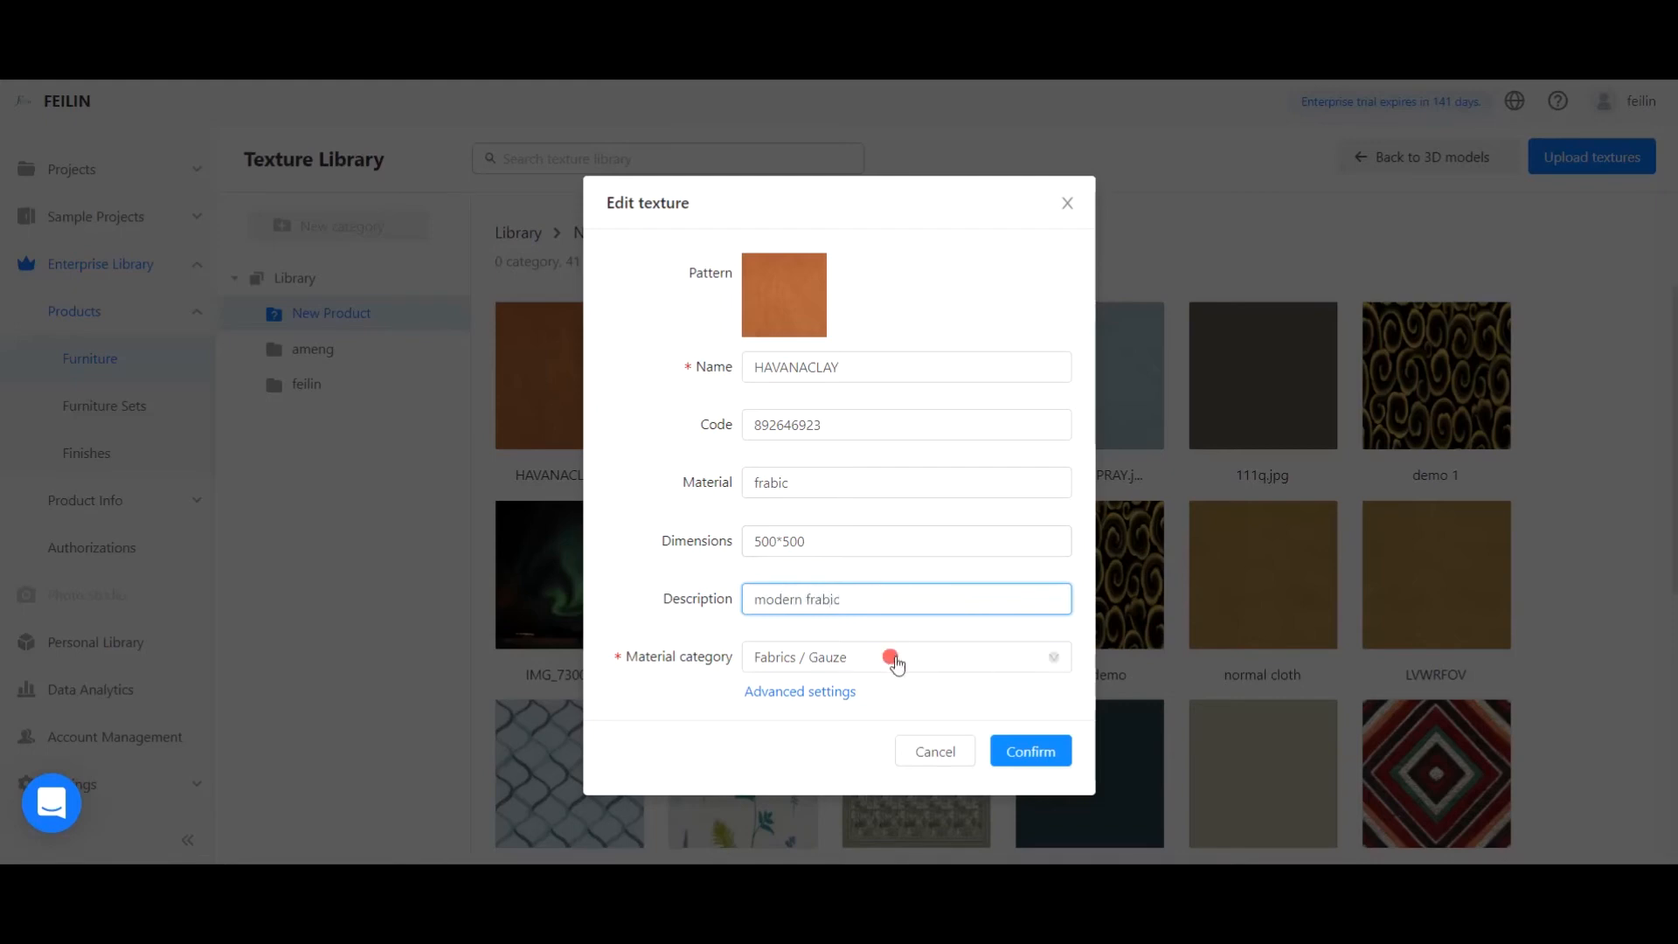
{"action": "left_click", "coordinate": [1043, 750]}
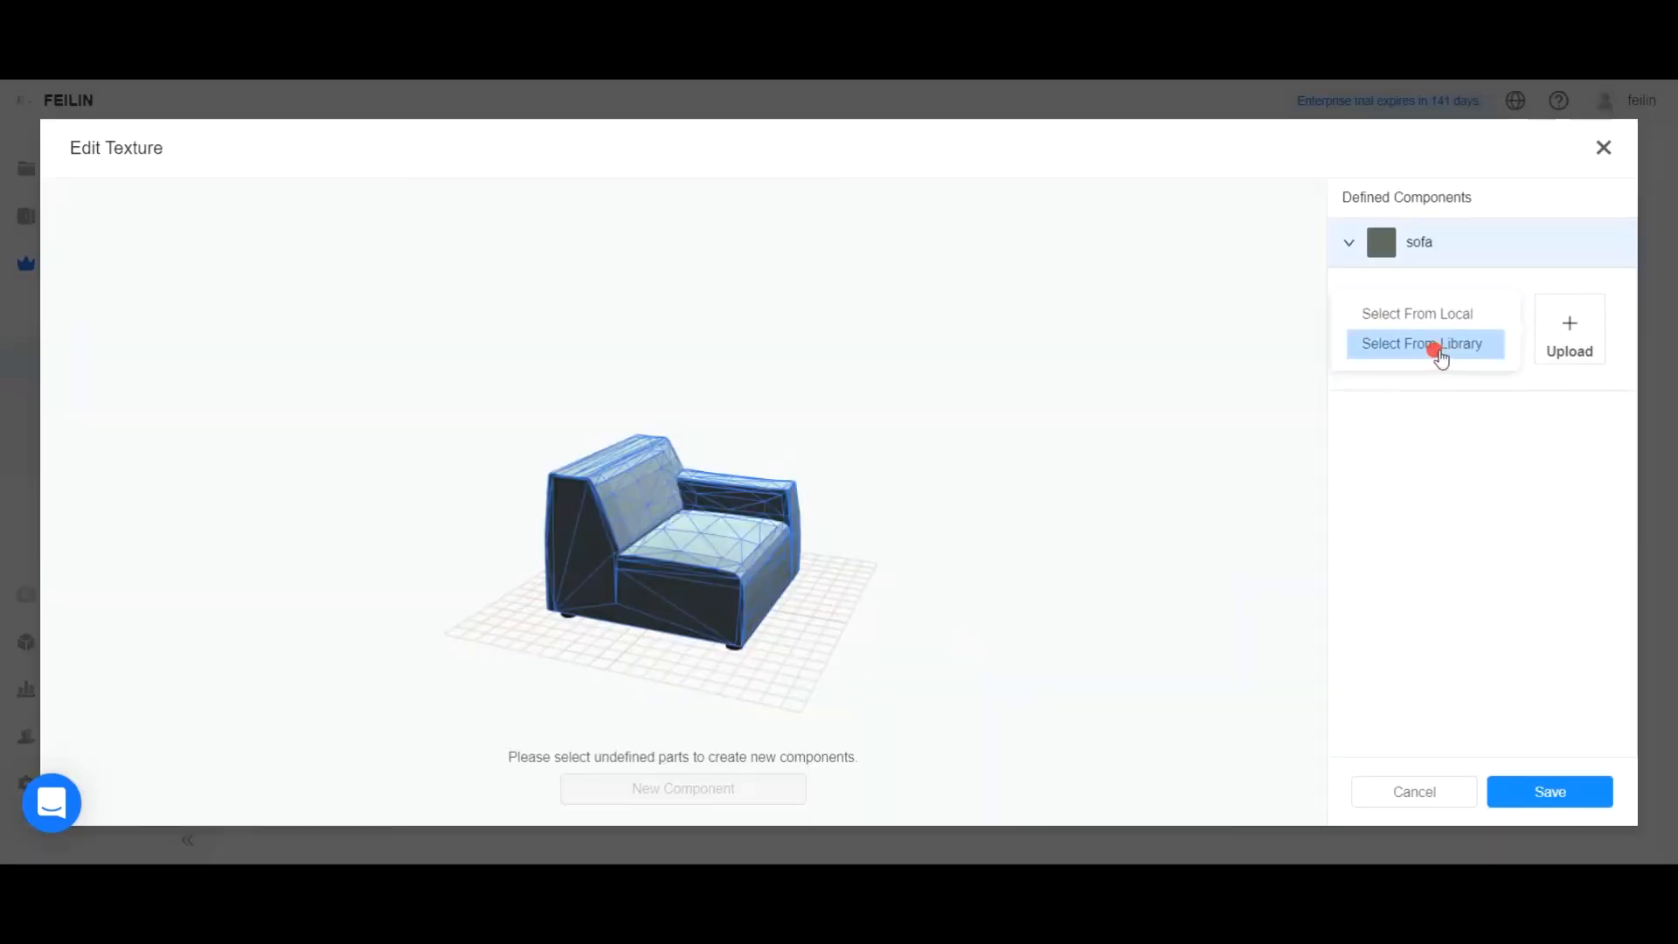
Add 17.jpg from the texture library to the sofa component, preview it on the model, and save the replaceable textures.
{"action": "left_click", "coordinate": [1441, 357]}
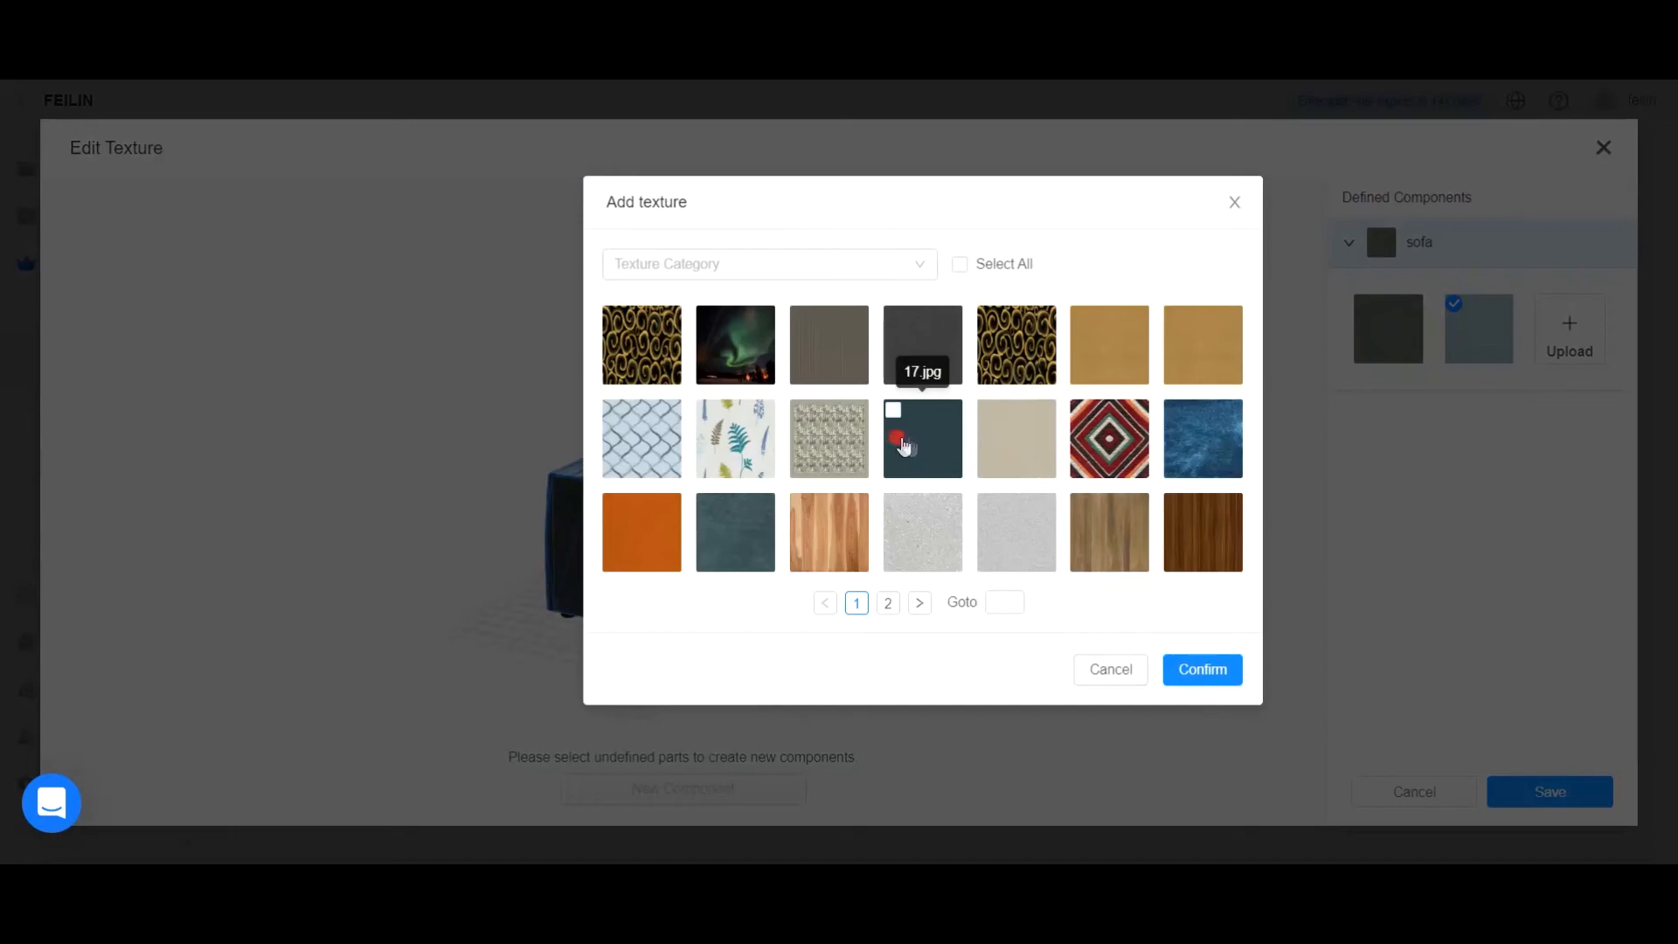
{"action": "left_click", "coordinate": [1222, 670]}
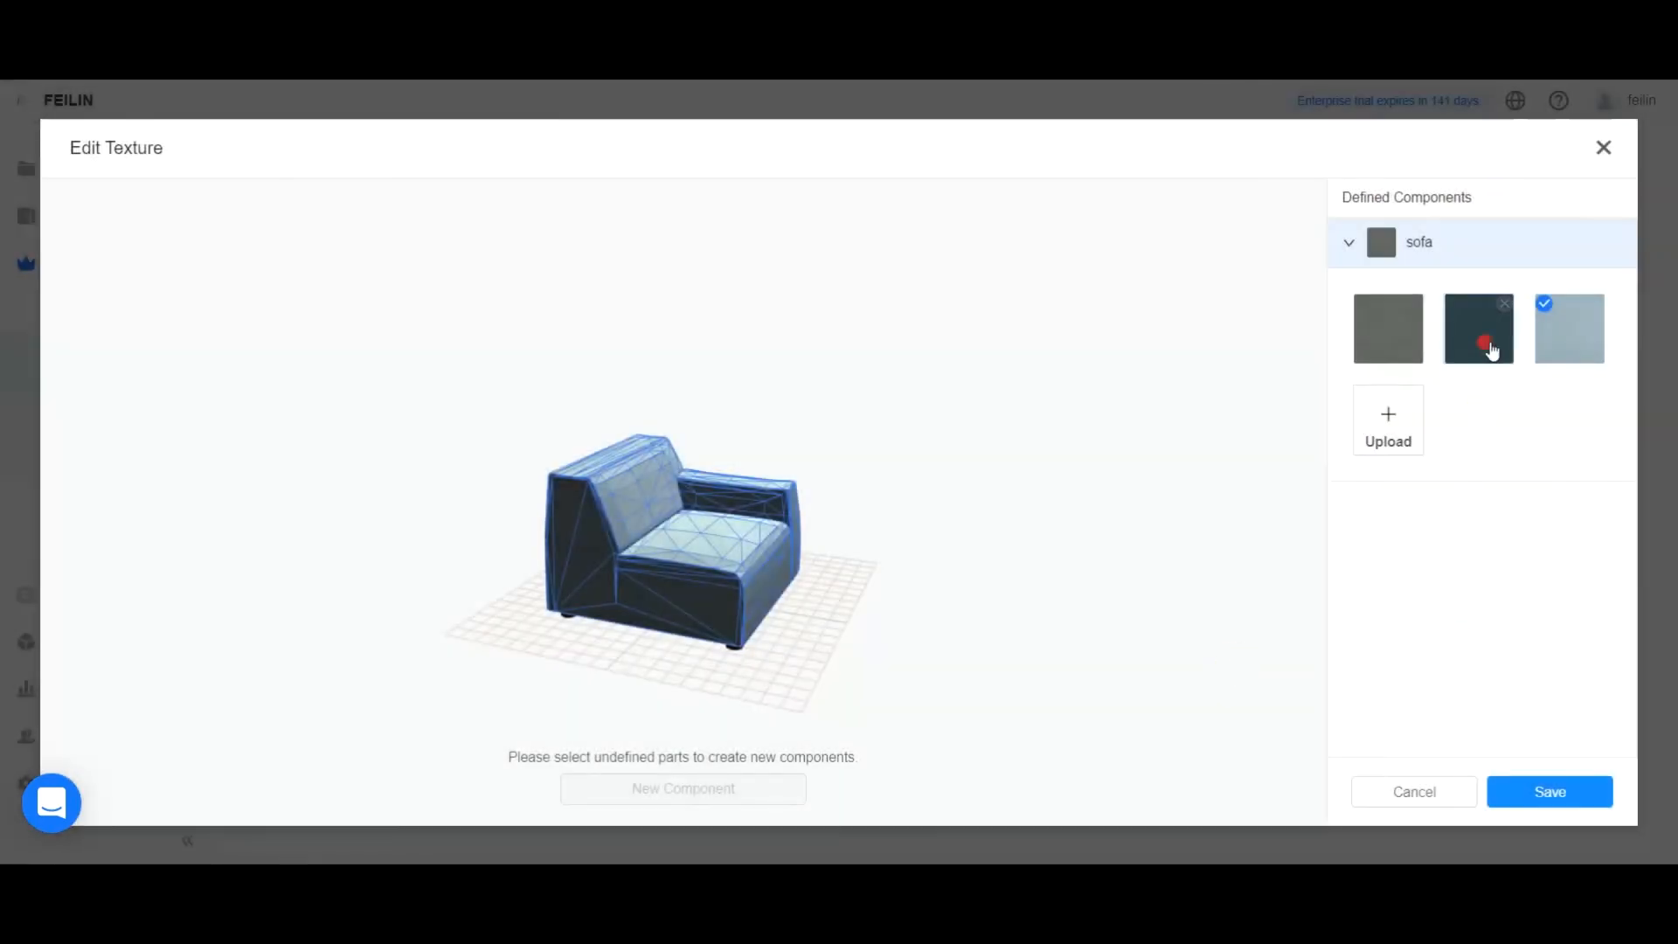
{"action": "left_click", "coordinate": [1491, 352]}
{"action": "left_click_drag", "start_coordinate": [1067, 600], "coordinate": [883, 647]}
{"action": "left_click", "coordinate": [1607, 794]}
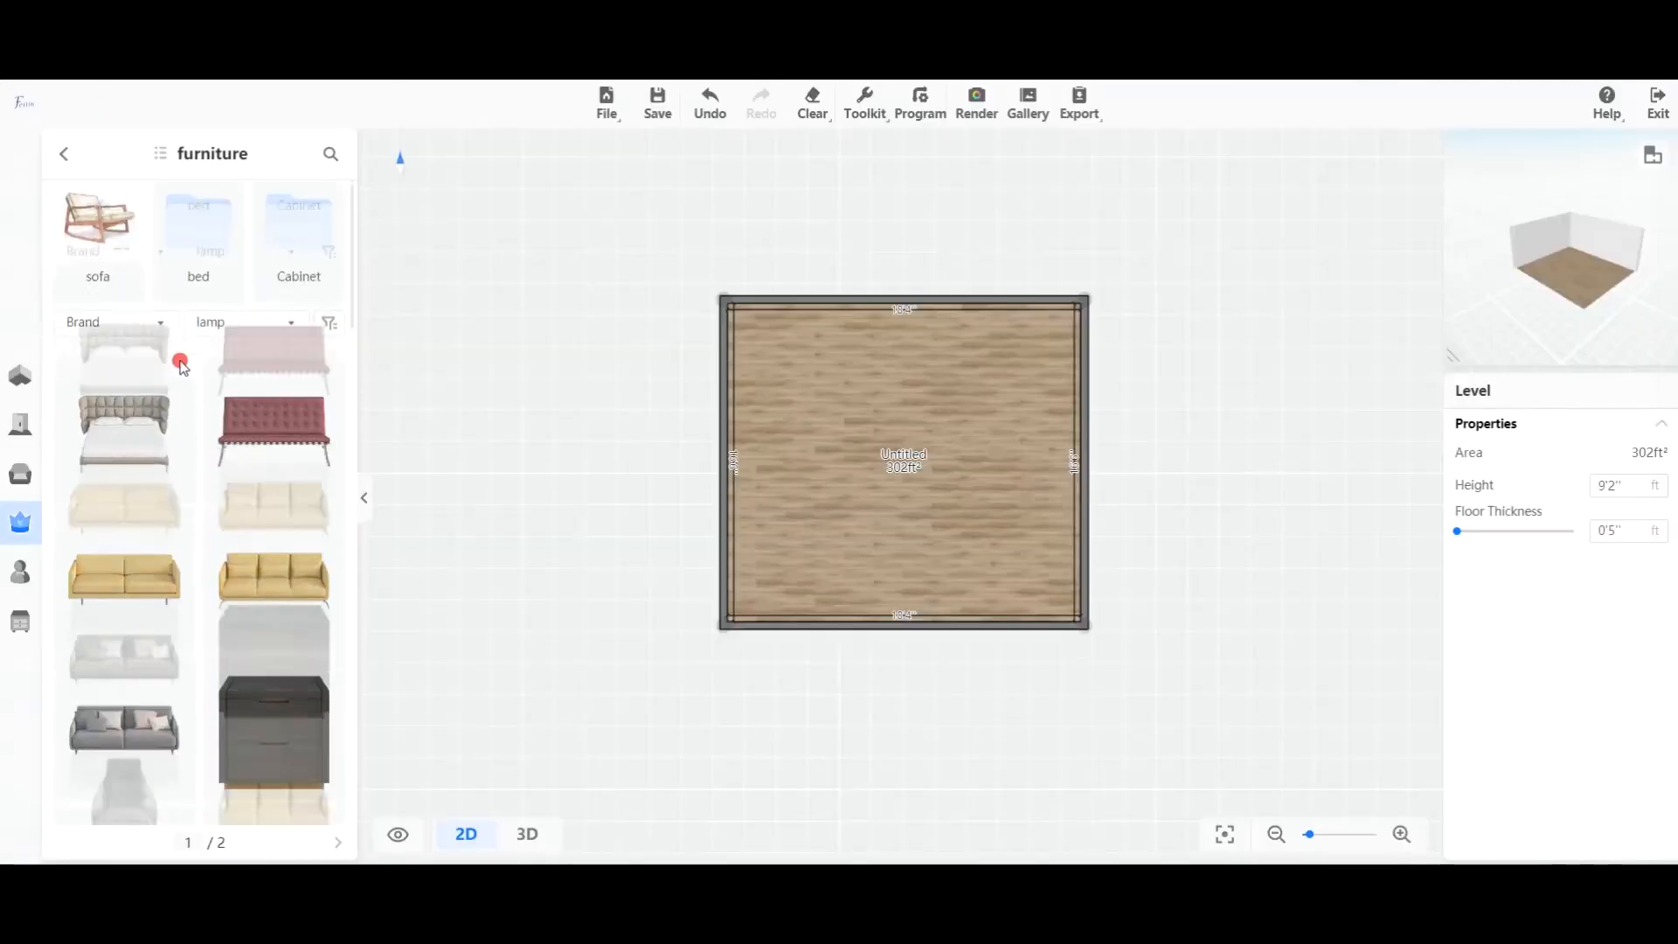
Place the dark grey one-armed sofa from the enterprise furniture near the centre of the room and display the room in 3D.
{"action": "scroll", "coordinate": [180, 366], "scroll_direction": "down", "scroll_amount": 10}
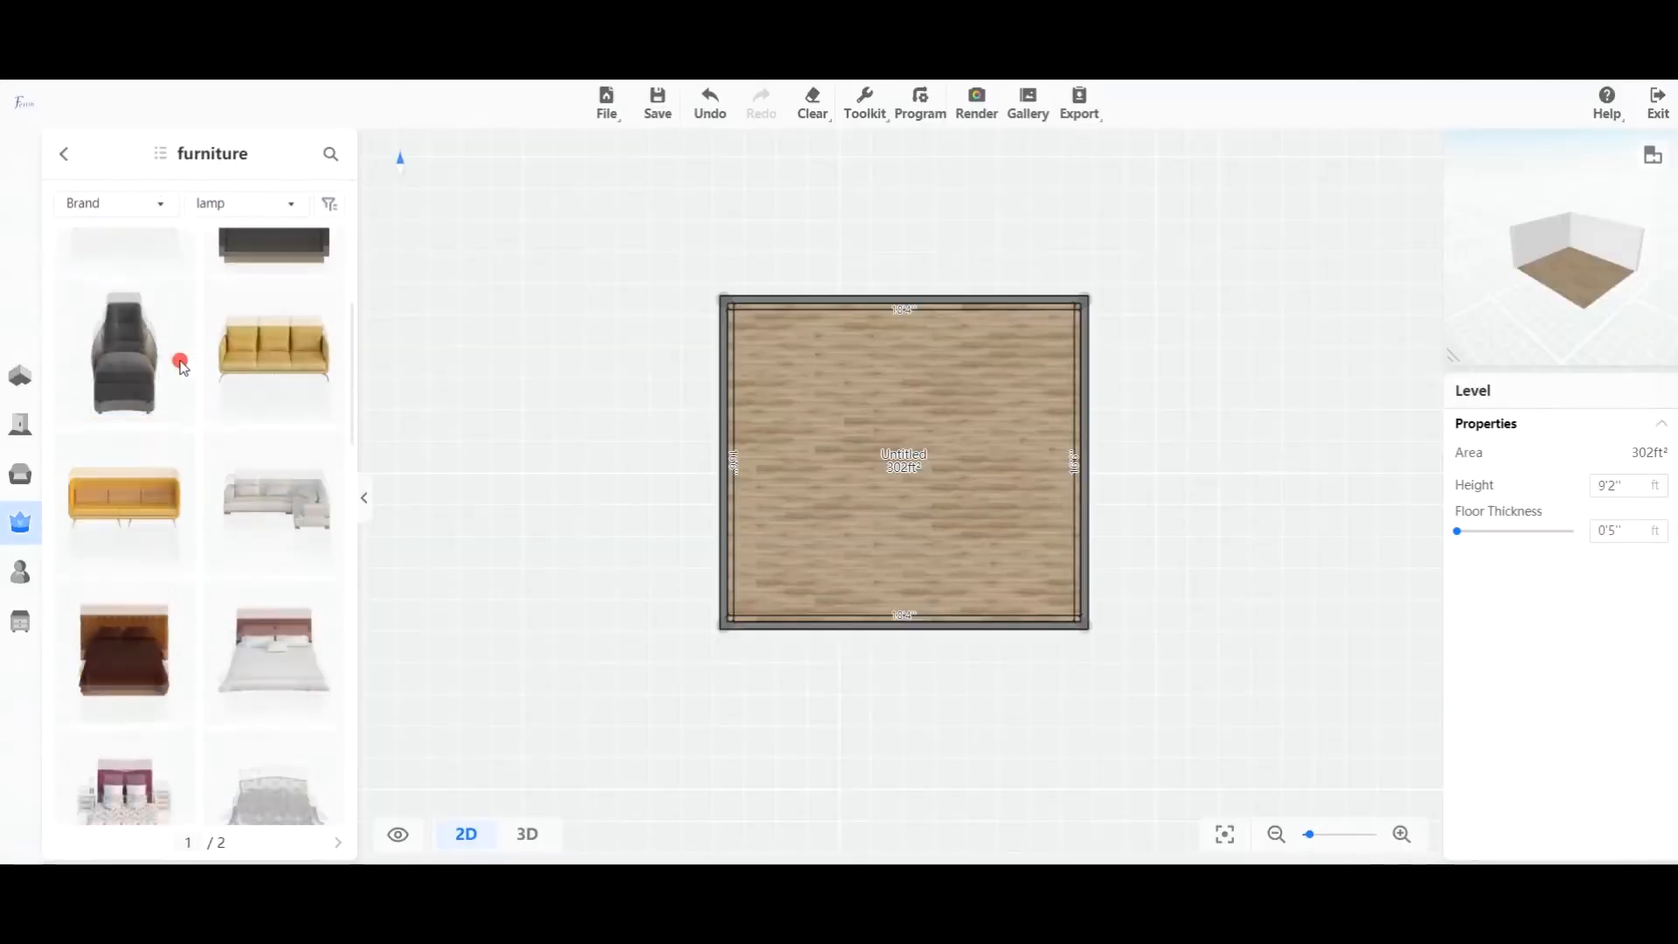
{"action": "scroll", "coordinate": [180, 365], "scroll_direction": "down", "scroll_amount": 10}
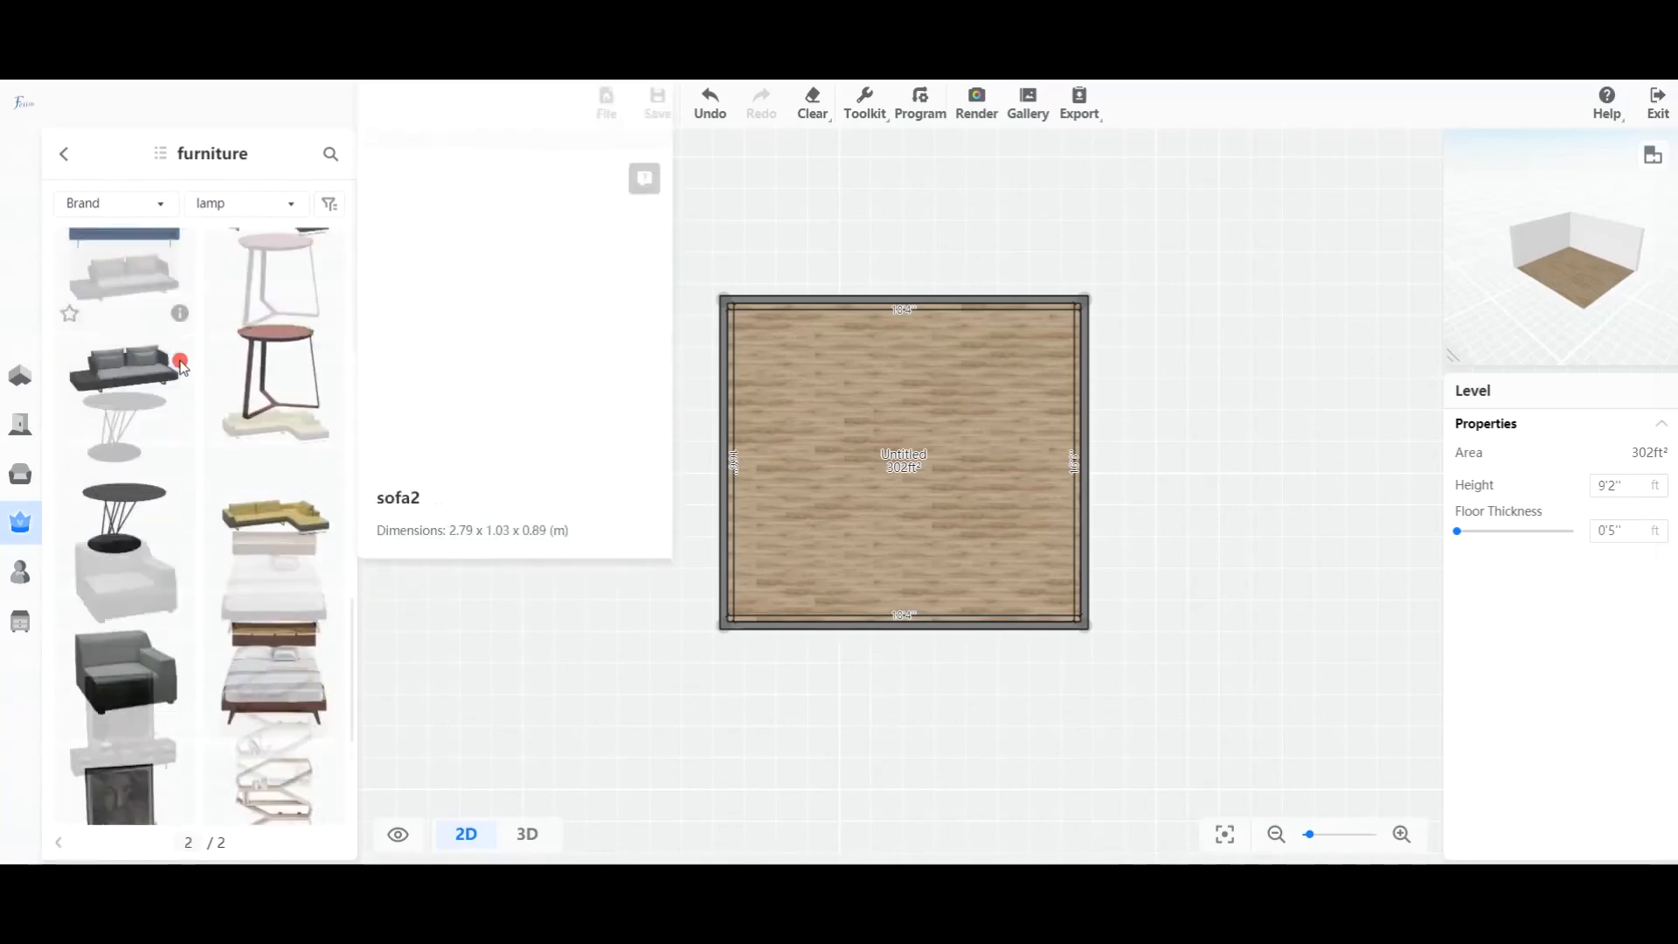
{"action": "left_click_drag", "start_coordinate": [143, 603], "coordinate": [906, 454]}
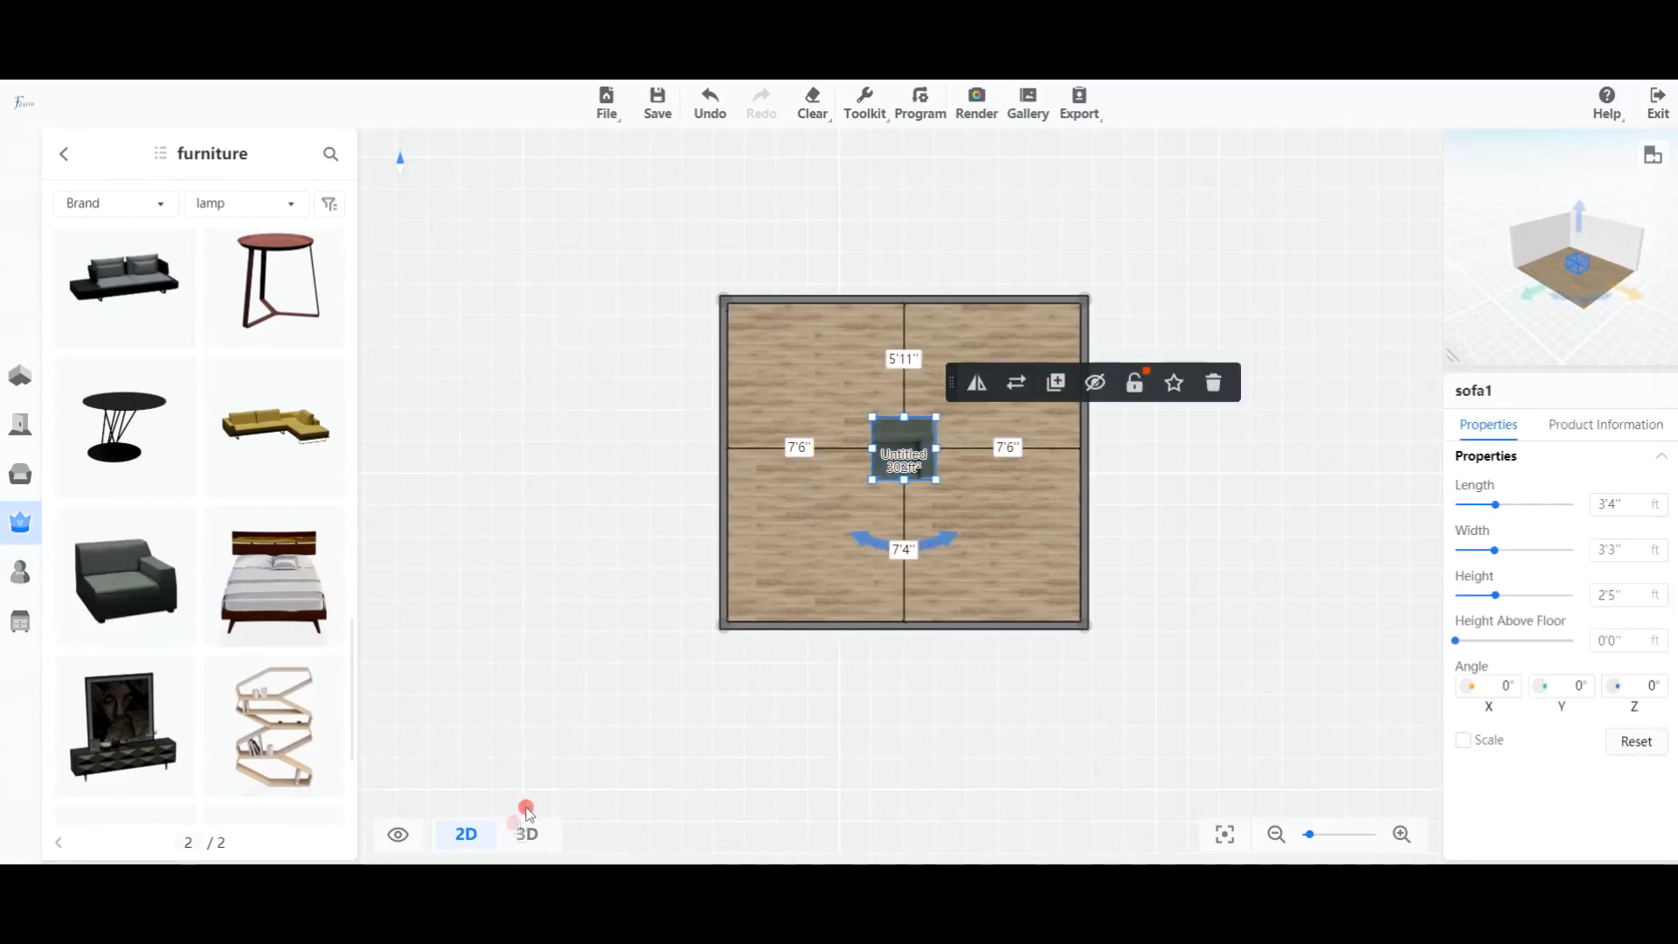
{"action": "mouse_move", "coordinate": [515, 846]}
{"action": "left_click", "coordinate": [525, 836]}
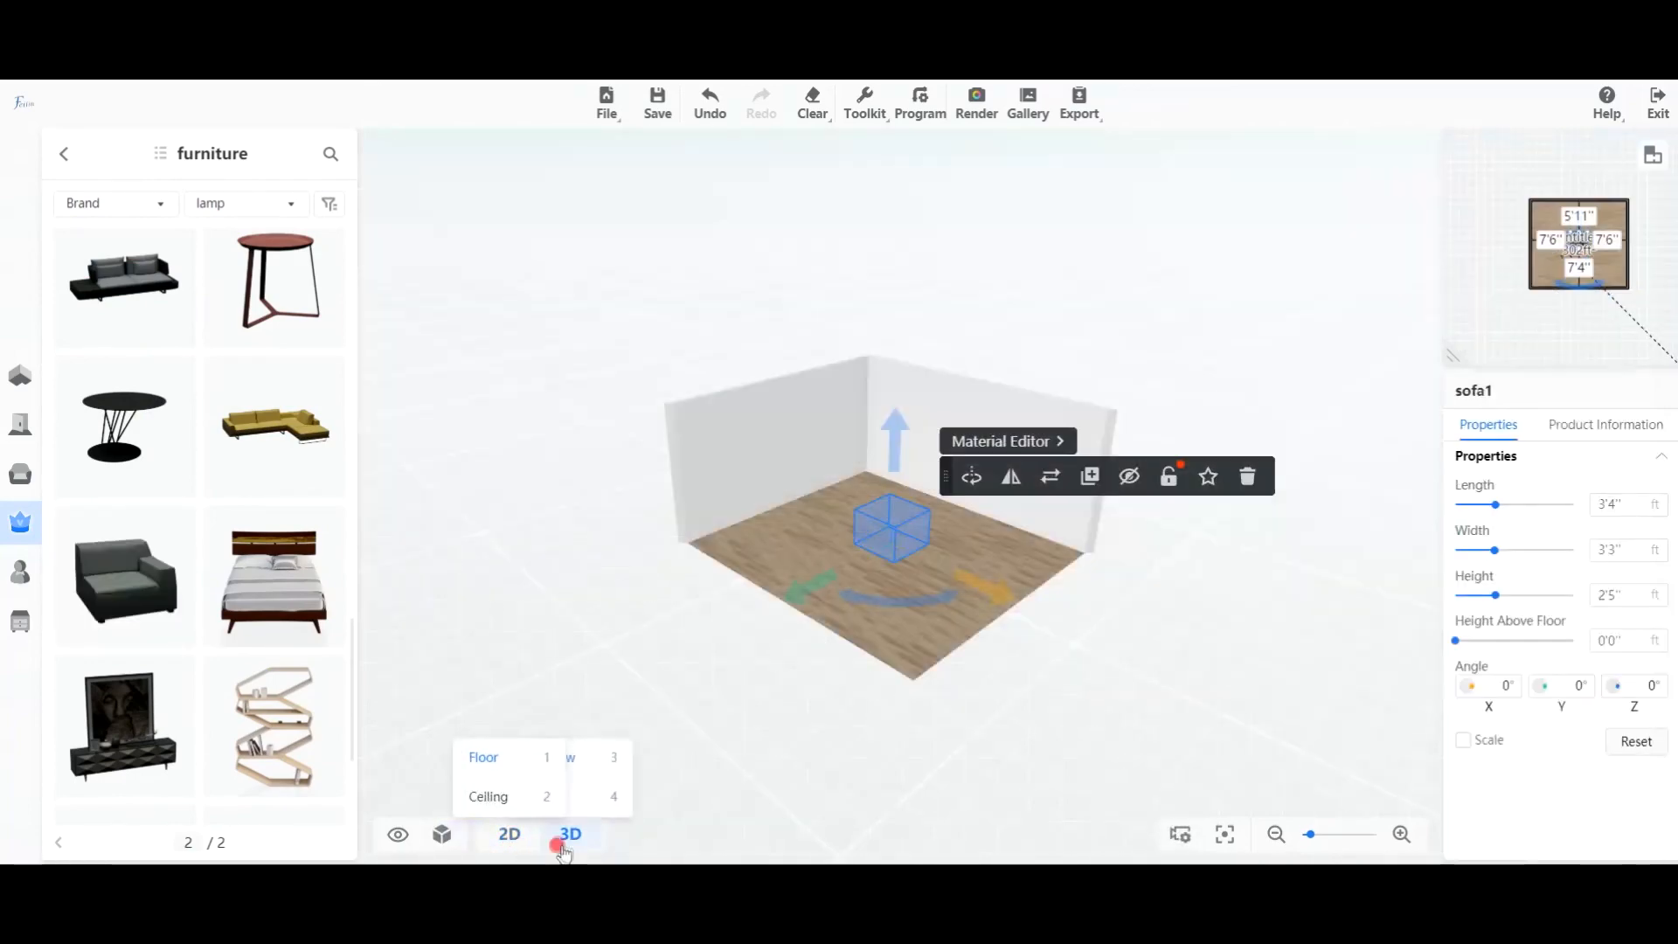
Open the placed sofa in the Material Editor and apply the light blue brand texture to it.
{"action": "left_click", "coordinate": [861, 573]}
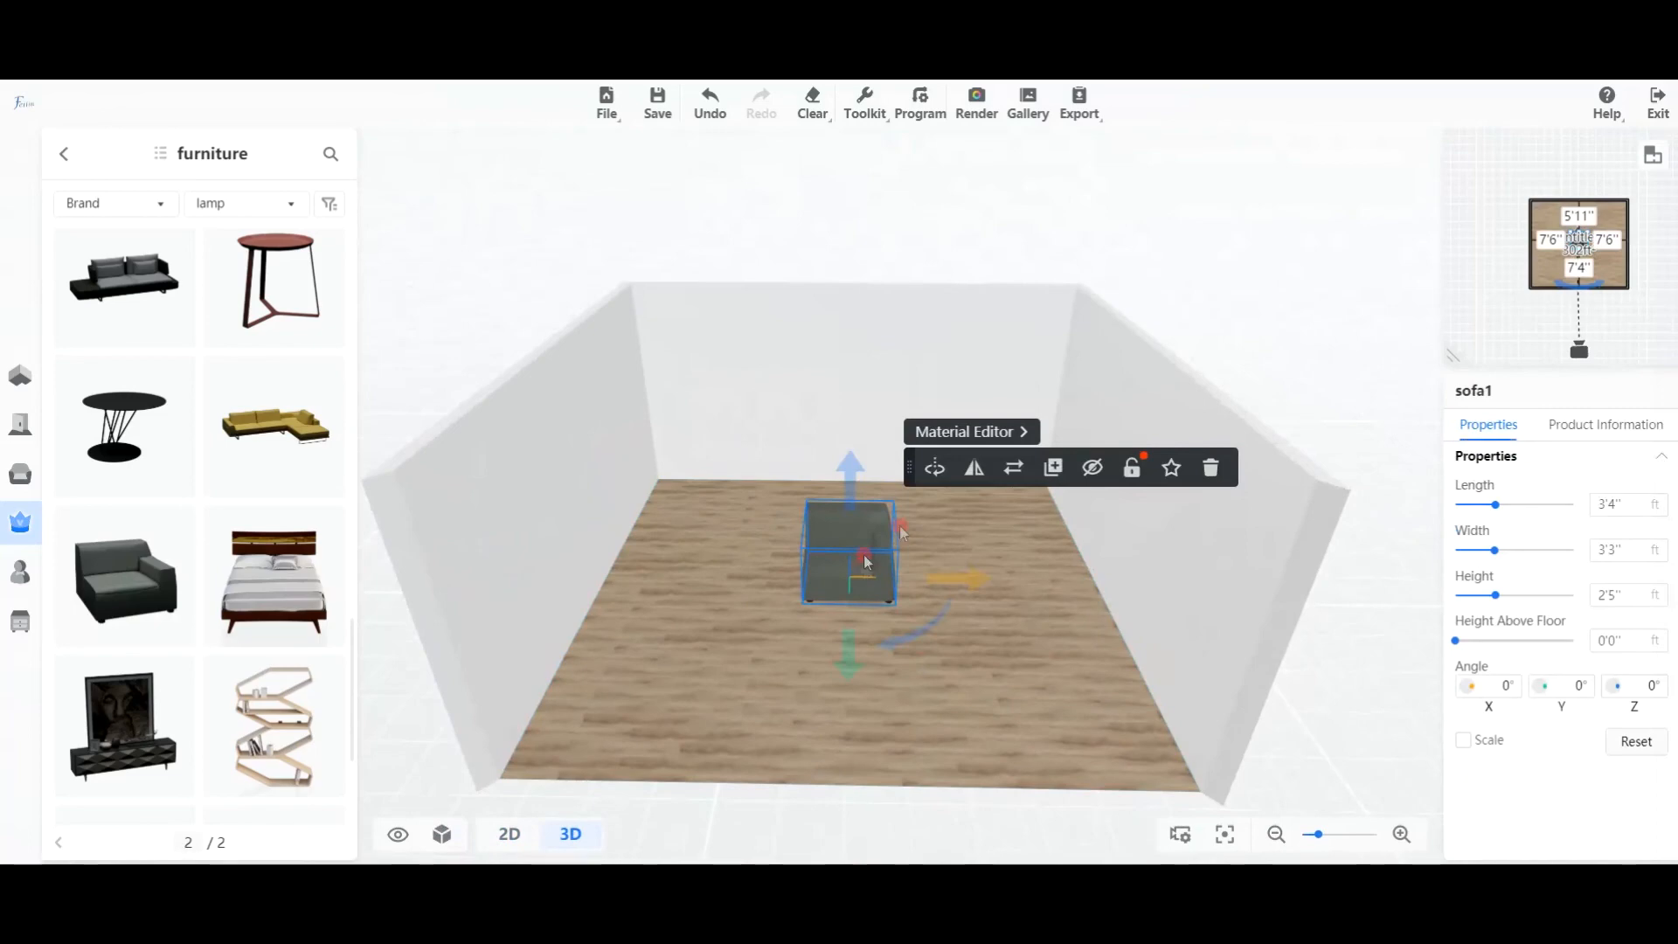
{"action": "left_click", "coordinate": [991, 435]}
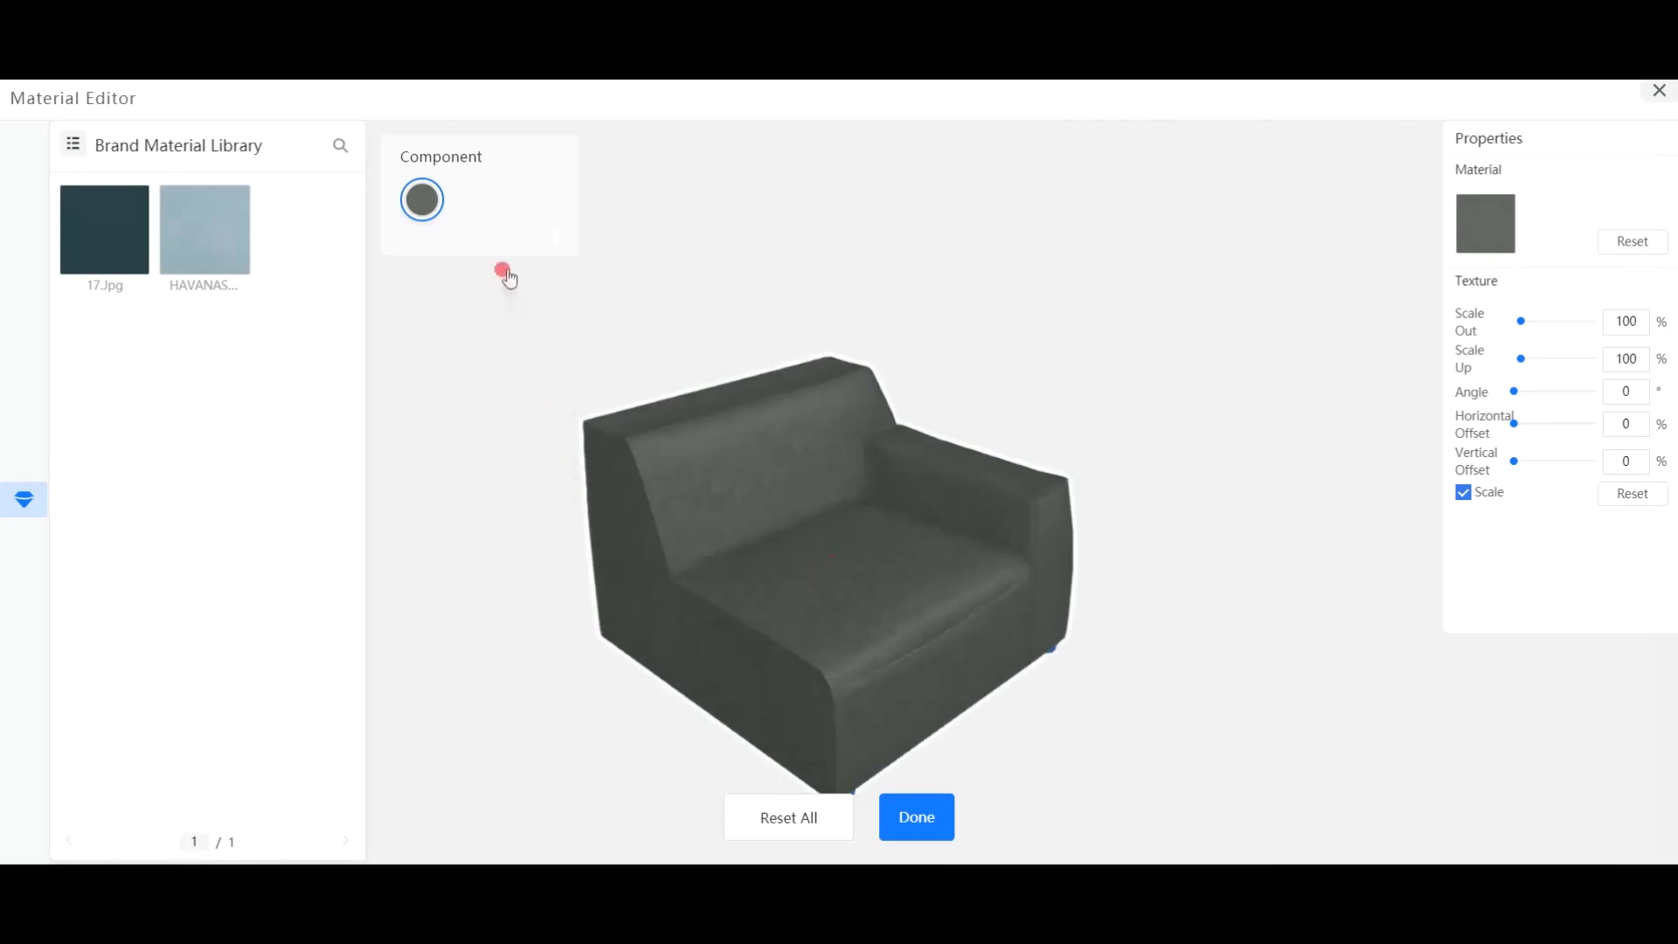
{"action": "left_click", "coordinate": [202, 249]}
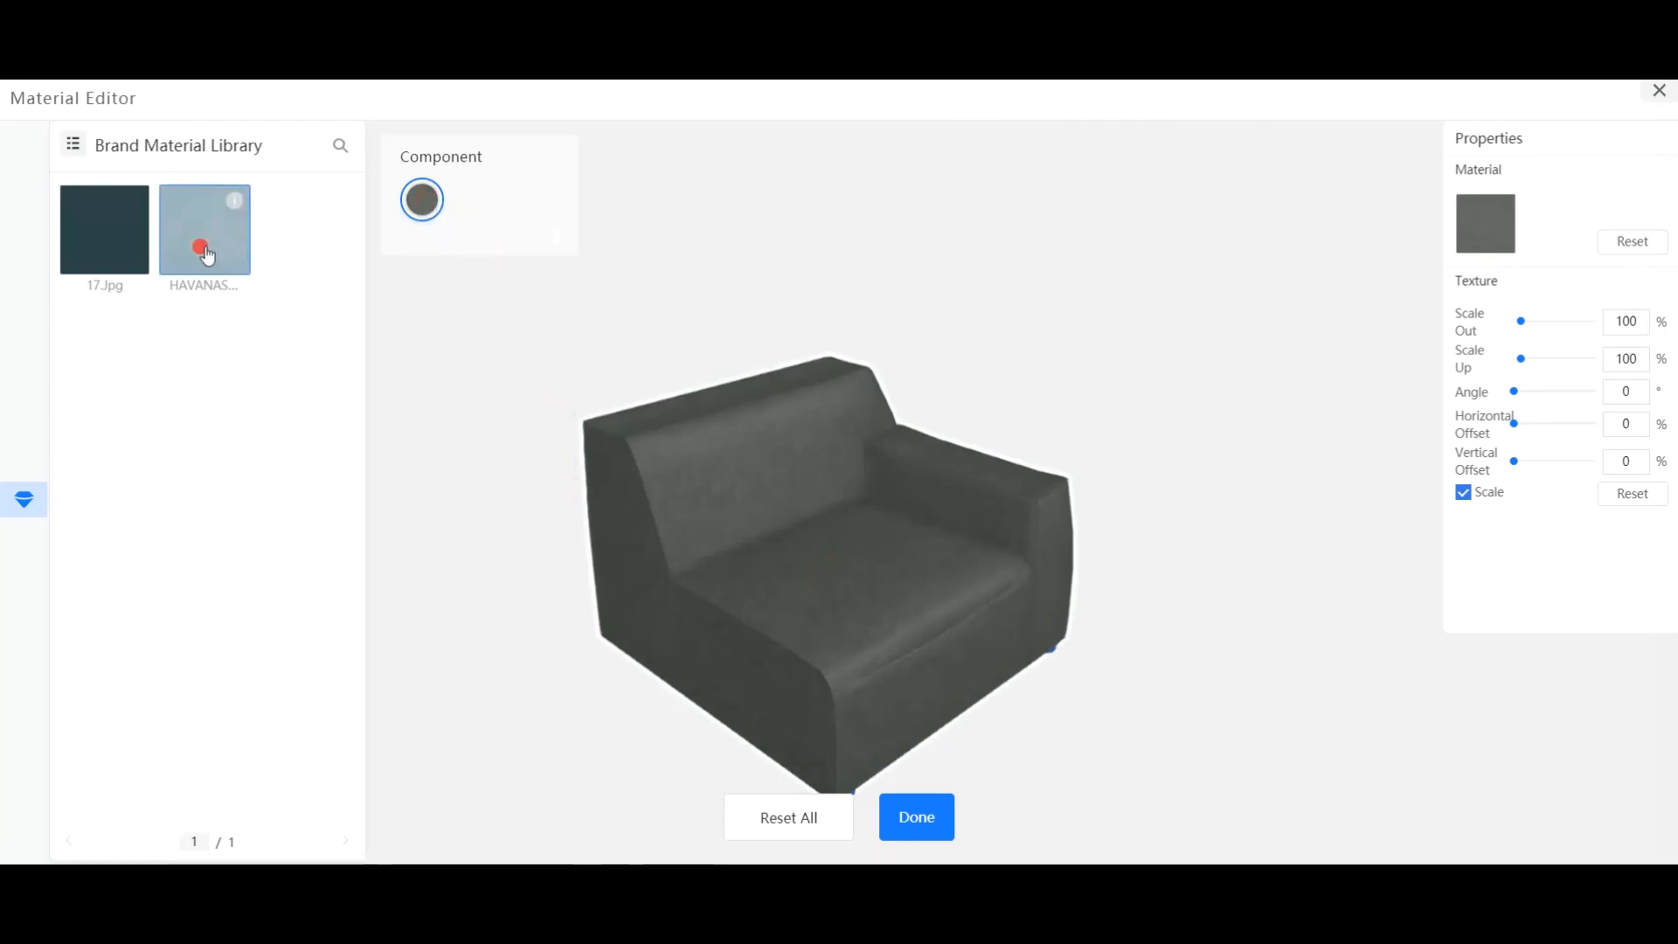
{"action": "mouse_move", "coordinate": [1095, 711]}
{"action": "left_mouse_down"}
{"action": "mouse_move", "coordinate": [1055, 721]}
{"action": "mouse_move", "coordinate": [742, 674]}
{"action": "mouse_move", "coordinate": [674, 648]}
{"action": "mouse_move", "coordinate": [1061, 633]}
{"action": "mouse_move", "coordinate": [1055, 695]}
{"action": "mouse_move", "coordinate": [977, 682]}
{"action": "left_mouse_up"}
Apply the 17.jpg texture to the sofa, finish the material edit, and check the retextured sofa in the room.
{"action": "left_click", "coordinate": [111, 243]}
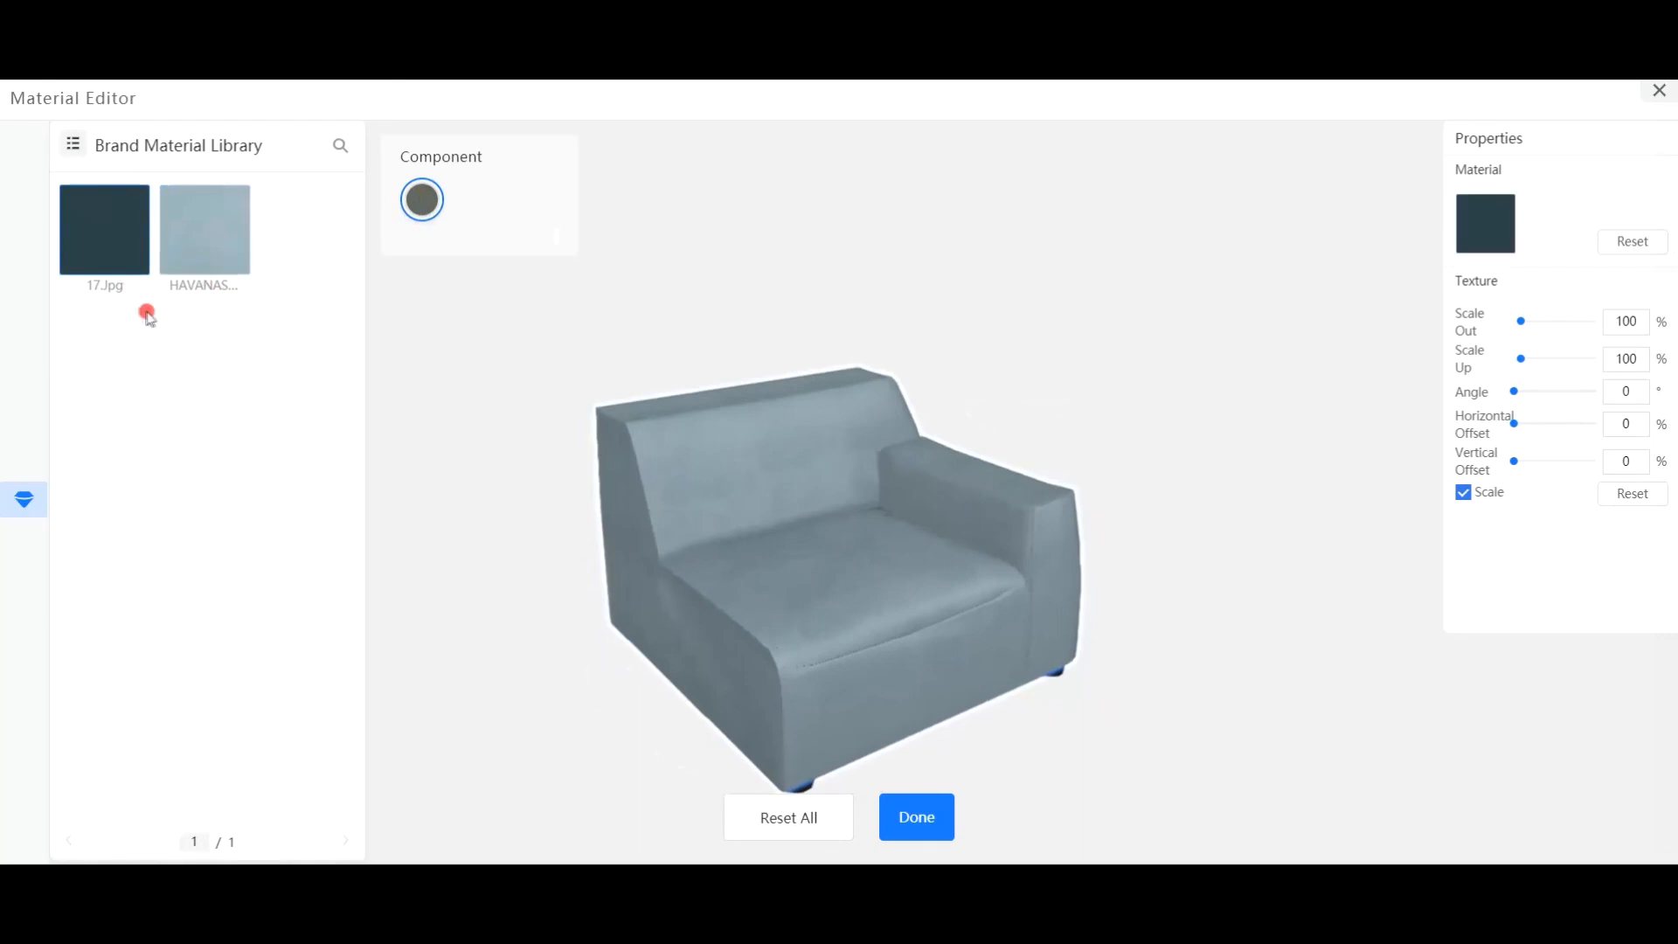
{"action": "mouse_move", "coordinate": [1225, 696]}
{"action": "left_mouse_down"}
{"action": "mouse_move", "coordinate": [671, 687]}
{"action": "mouse_move", "coordinate": [1142, 723]}
{"action": "mouse_move", "coordinate": [1135, 697]}
{"action": "mouse_move", "coordinate": [1110, 745]}
{"action": "mouse_move", "coordinate": [1203, 723]}
{"action": "mouse_move", "coordinate": [1154, 723]}
{"action": "left_mouse_up"}
{"action": "left_click", "coordinate": [926, 816]}
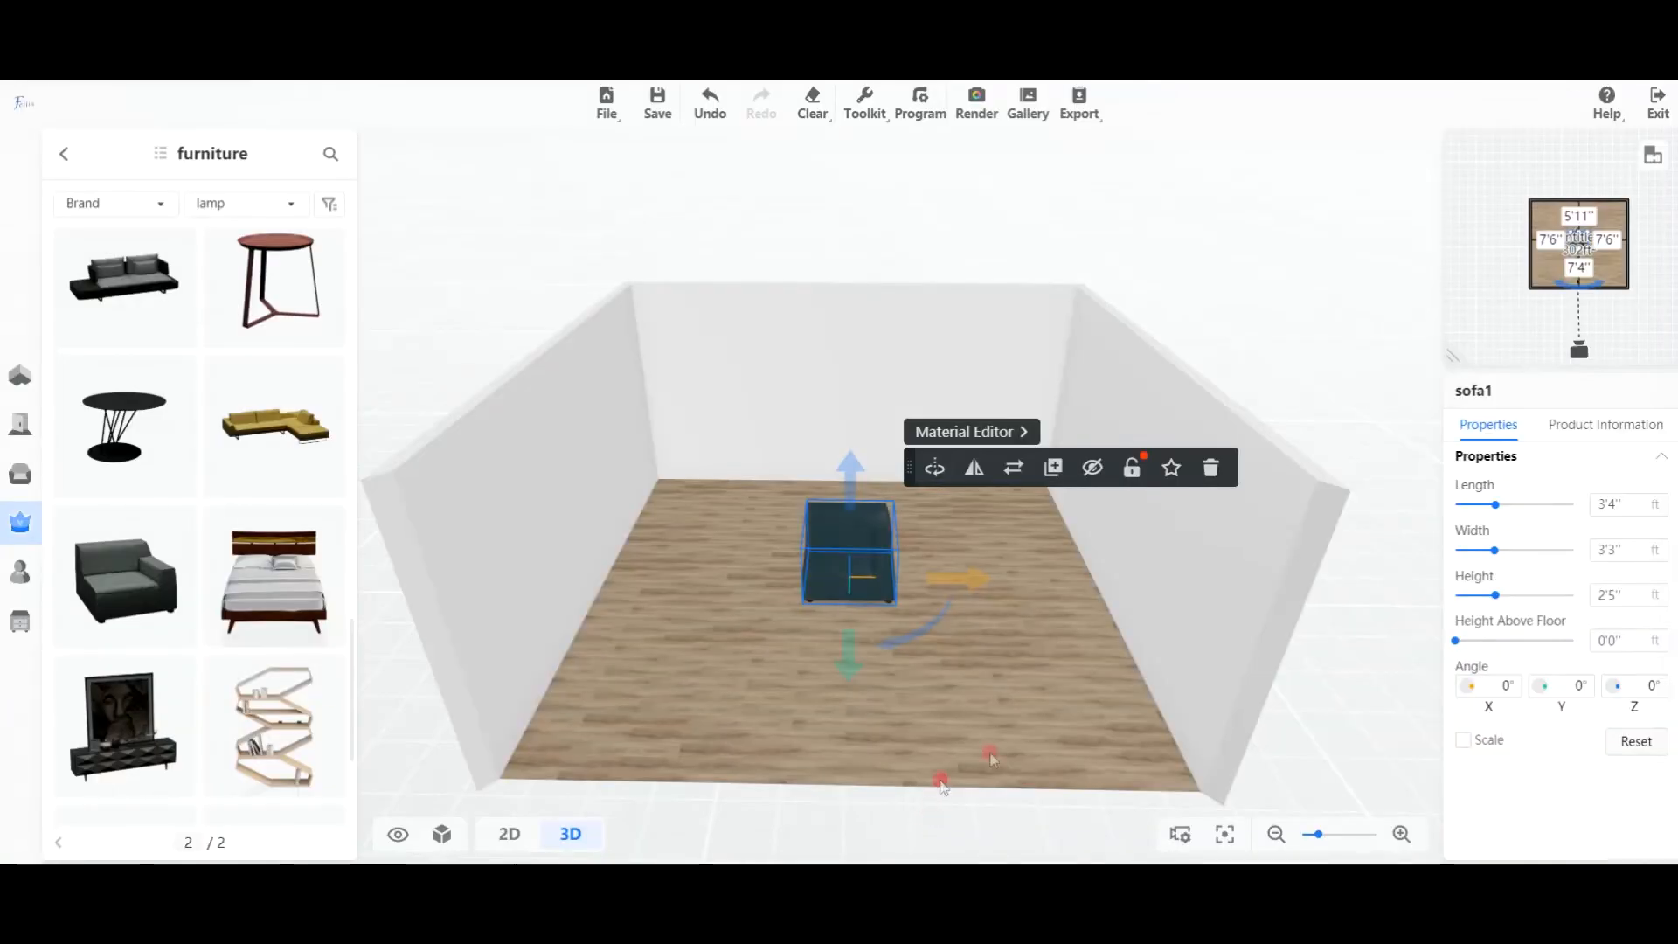
{"action": "left_click", "coordinate": [854, 704]}
{"action": "left_click_drag", "start_coordinate": [854, 704], "coordinate": [1098, 697]}
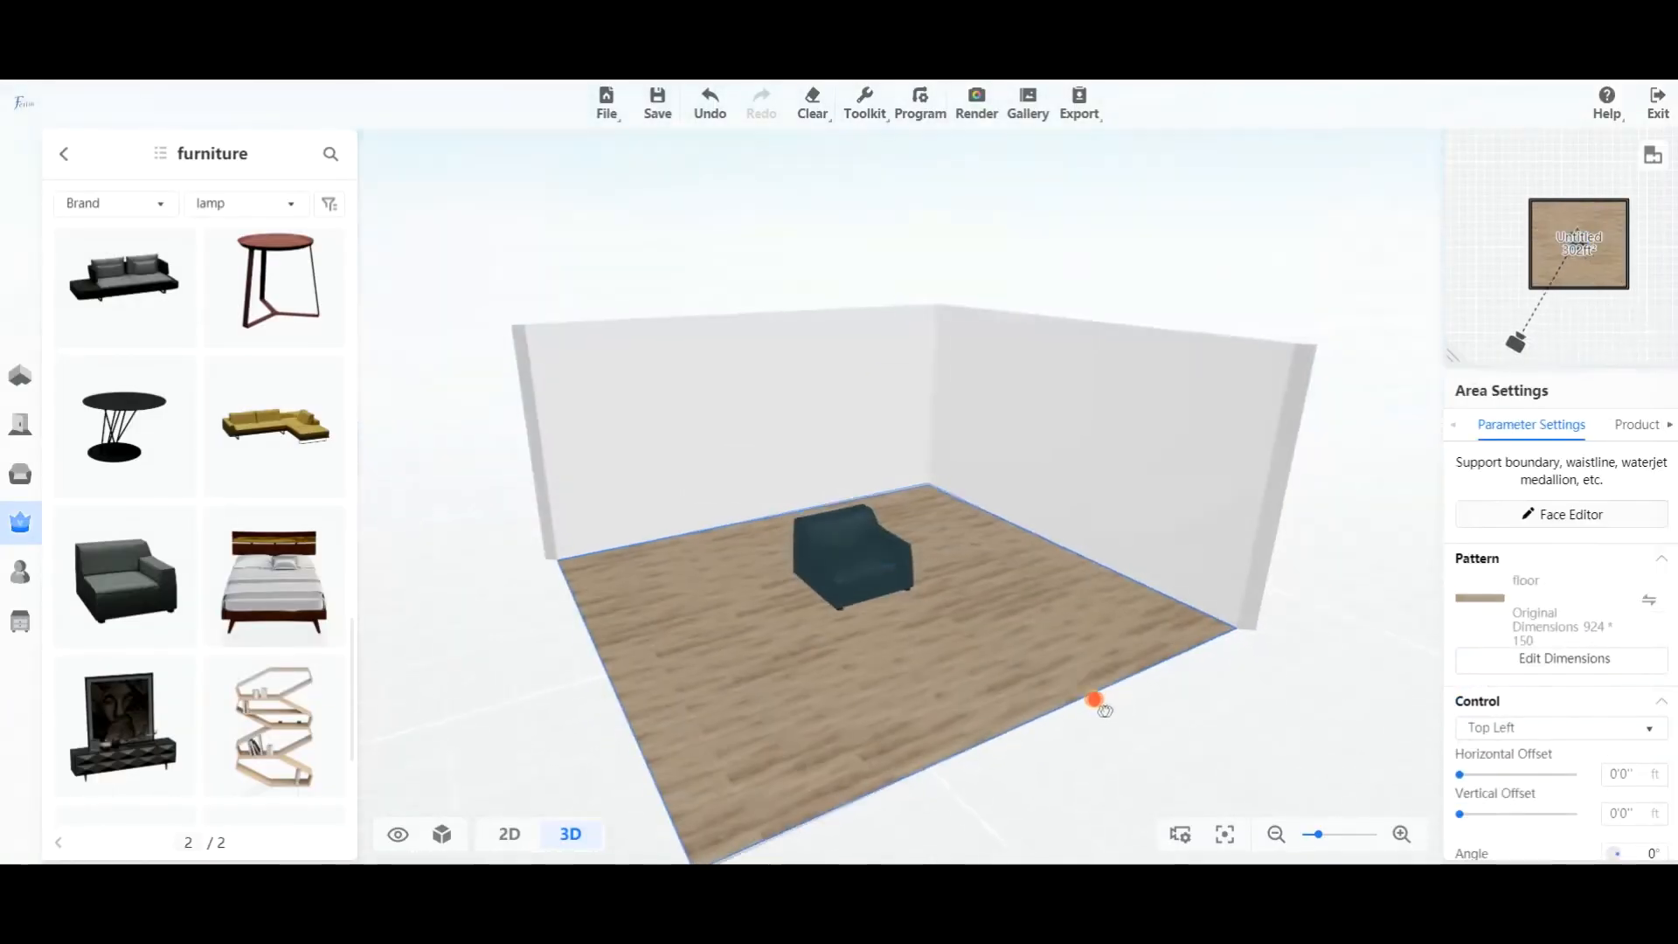
{"action": "left_click", "coordinate": [1179, 751]}
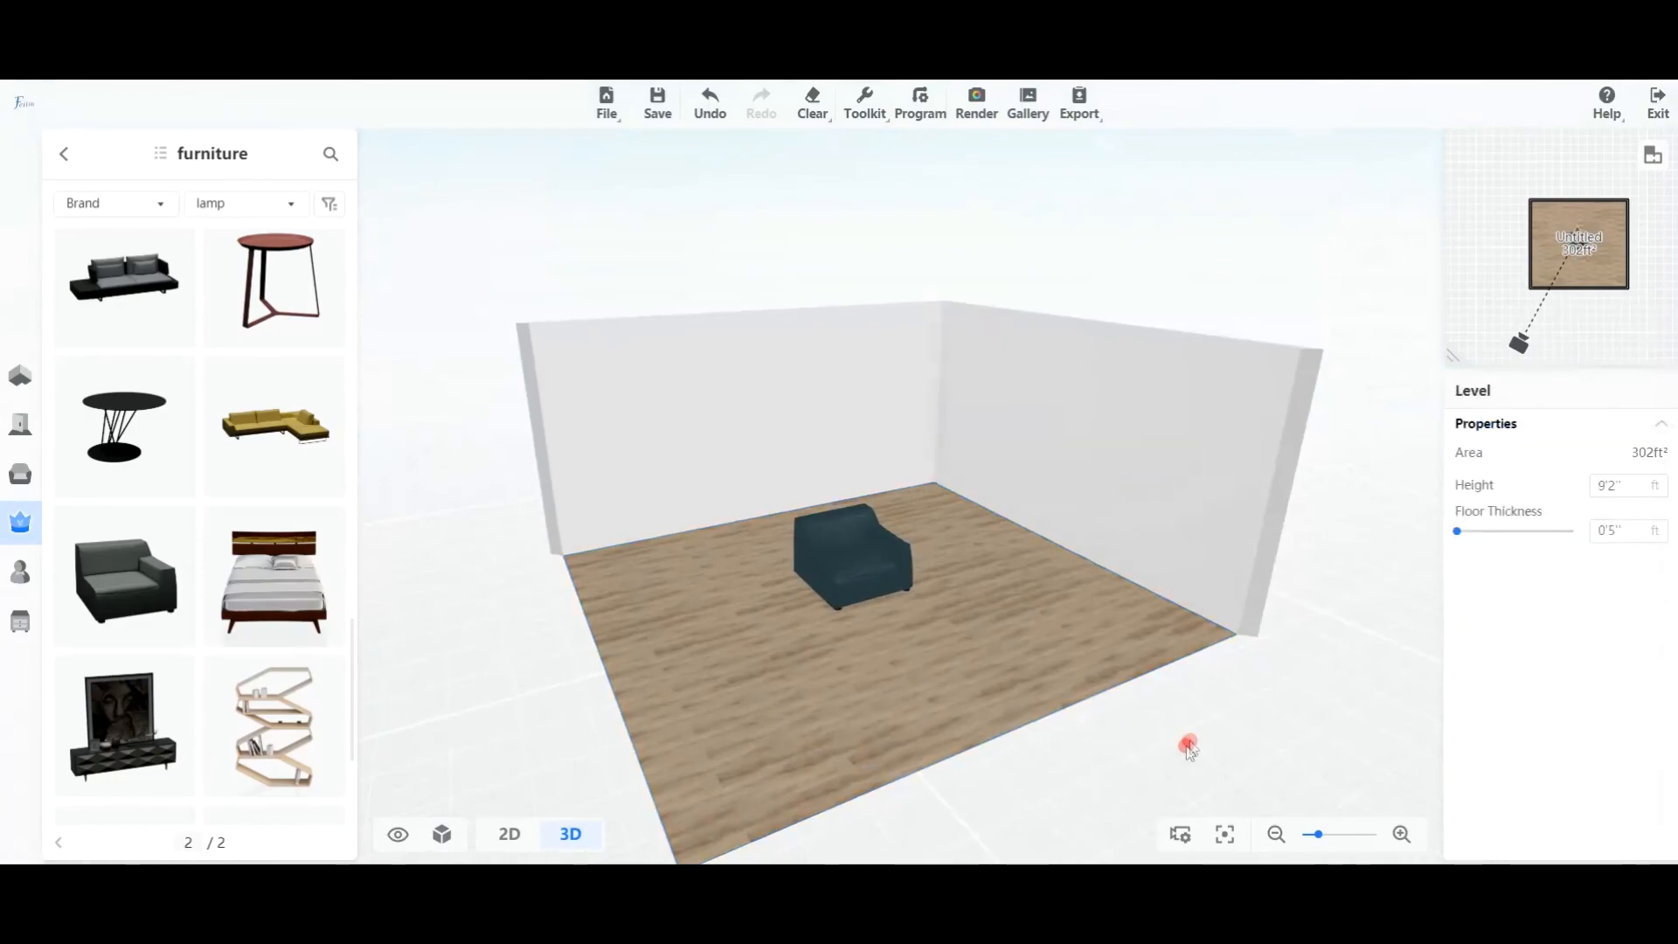